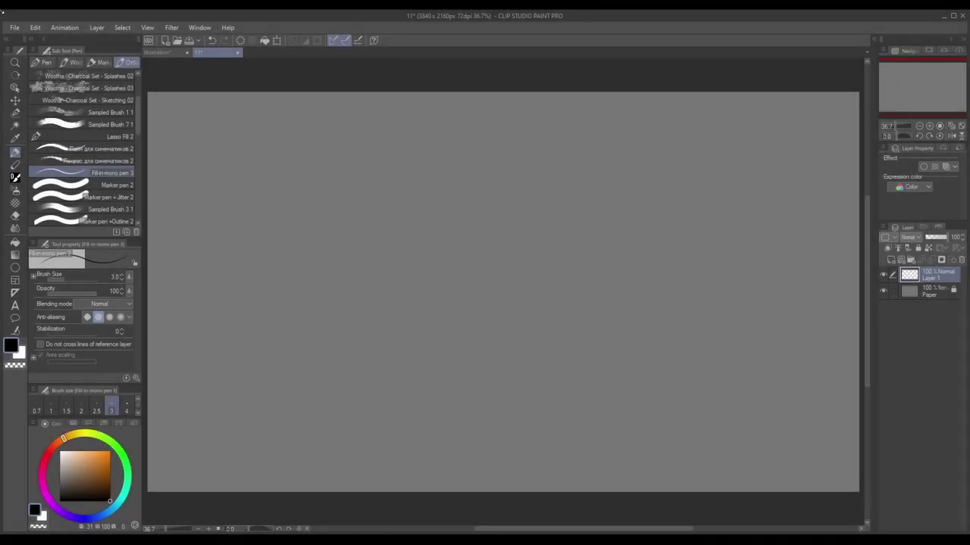
Step: Sketch the rough head oval and horizontal face guidelines on Layer 1
{"action": "left_click_drag", "start_coordinate": [410, 106], "coordinate": [492, 436]}
{"action": "left_click_drag", "start_coordinate": [474, 460], "coordinate": [539, 454]}
{"action": "left_click_drag", "start_coordinate": [656, 95], "coordinate": [627, 267]}
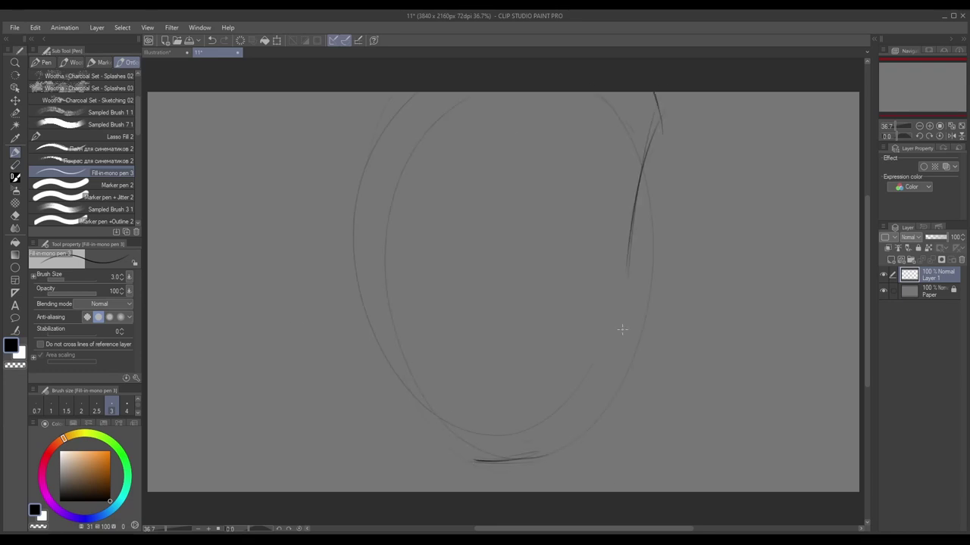
{"action": "left_click_drag", "start_coordinate": [367, 113], "coordinate": [397, 277]}
{"action": "left_click_drag", "start_coordinate": [415, 113], "coordinate": [624, 157]}
{"action": "left_click_drag", "start_coordinate": [405, 224], "coordinate": [583, 222]}
Step: Add a vertical centre line and rough in the jawline
{"action": "left_click_drag", "start_coordinate": [494, 174], "coordinate": [495, 470]}
{"action": "mouse_move", "coordinate": [643, 227]}
{"action": "left_mouse_down"}
{"action": "mouse_move", "coordinate": [635, 350]}
{"action": "mouse_move", "coordinate": [515, 462]}
{"action": "left_mouse_up"}
{"action": "left_click_drag", "start_coordinate": [387, 357], "coordinate": [500, 458]}
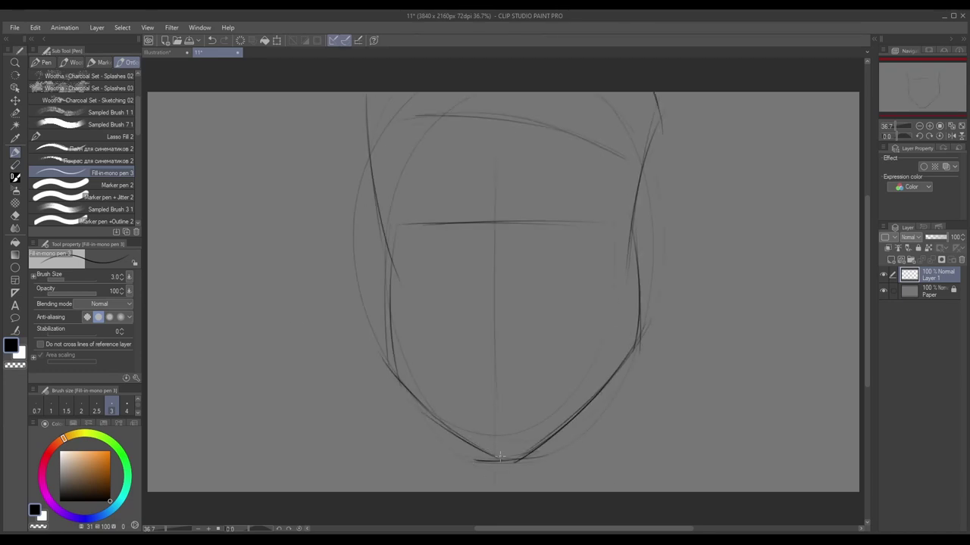
{"action": "left_click_drag", "start_coordinate": [625, 315], "coordinate": [627, 431]}
{"action": "left_click_drag", "start_coordinate": [413, 393], "coordinate": [292, 475]}
Step: Sketch the neck and both shoulder lines
{"action": "left_click_drag", "start_coordinate": [633, 377], "coordinate": [799, 455]}
{"action": "left_click_drag", "start_coordinate": [677, 404], "coordinate": [850, 466]}
{"action": "left_click_drag", "start_coordinate": [301, 460], "coordinate": [195, 489]}
{"action": "left_click_drag", "start_coordinate": [578, 406], "coordinate": [553, 481]}
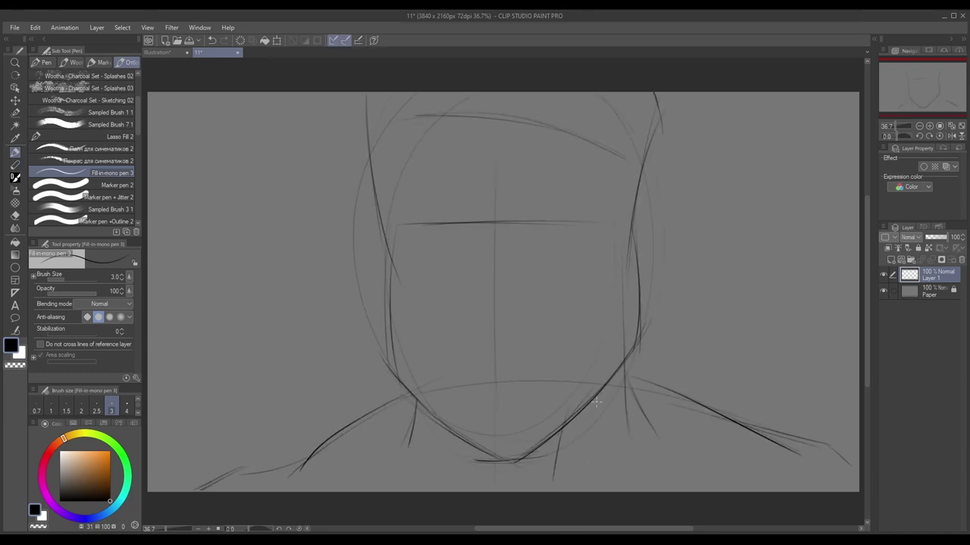
{"action": "left_click_drag", "start_coordinate": [421, 400], "coordinate": [470, 483]}
{"action": "left_click_drag", "start_coordinate": [471, 450], "coordinate": [512, 470]}
Step: Sketch the sides of the head, the right ear and the brow marks
{"action": "left_click_drag", "start_coordinate": [609, 126], "coordinate": [621, 224]}
{"action": "left_click_drag", "start_coordinate": [649, 172], "coordinate": [656, 274]}
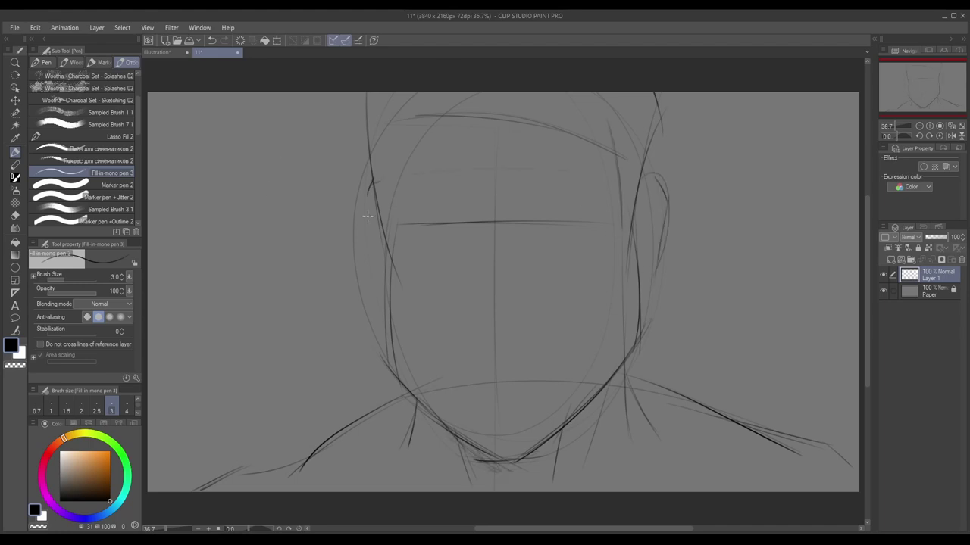
{"action": "left_click_drag", "start_coordinate": [368, 178], "coordinate": [377, 255]}
{"action": "left_click_drag", "start_coordinate": [381, 280], "coordinate": [388, 356]}
{"action": "left_click_drag", "start_coordinate": [412, 203], "coordinate": [407, 232]}
{"action": "left_click_drag", "start_coordinate": [589, 220], "coordinate": [595, 241]}
Step: Mark the eyes, brow line and cheek lines
{"action": "left_click_drag", "start_coordinate": [426, 209], "coordinate": [478, 221]}
{"action": "left_click_drag", "start_coordinate": [552, 209], "coordinate": [507, 221]}
{"action": "left_click_drag", "start_coordinate": [455, 175], "coordinate": [522, 177]}
{"action": "left_click_drag", "start_coordinate": [394, 124], "coordinate": [407, 216]}
{"action": "left_click_drag", "start_coordinate": [393, 160], "coordinate": [403, 253]}
{"action": "left_click_drag", "start_coordinate": [622, 203], "coordinate": [599, 300]}
Step: Add the lower jaw lines on both sides of the face
{"action": "left_click_drag", "start_coordinate": [618, 262], "coordinate": [595, 328]}
{"action": "left_click_drag", "start_coordinate": [392, 265], "coordinate": [415, 324]}
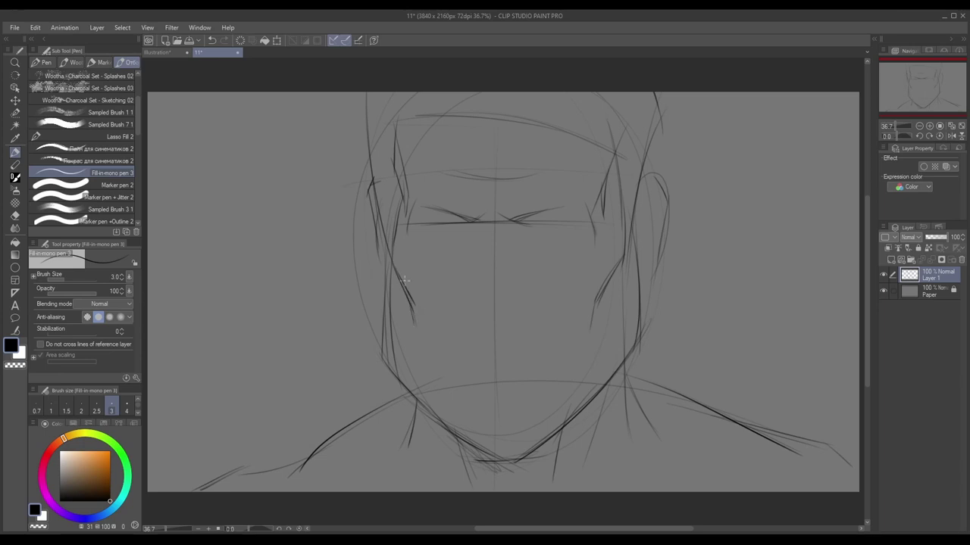
{"action": "left_click_drag", "start_coordinate": [610, 287], "coordinate": [580, 358]}
{"action": "left_click_drag", "start_coordinate": [406, 295], "coordinate": [419, 356]}
Step: Draw the nose base, mouth line, nose sides and nostrils
{"action": "left_click_drag", "start_coordinate": [480, 316], "coordinate": [520, 312]}
{"action": "left_click_drag", "start_coordinate": [453, 337], "coordinate": [545, 345]}
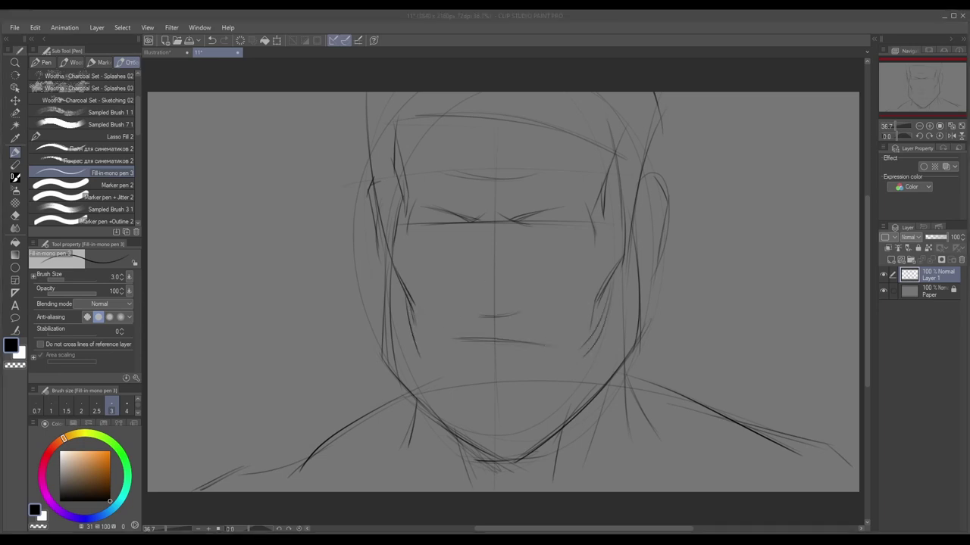
{"action": "left_click_drag", "start_coordinate": [509, 227], "coordinate": [531, 277]}
{"action": "left_click_drag", "start_coordinate": [477, 224], "coordinate": [459, 266]}
{"action": "left_click_drag", "start_coordinate": [459, 273], "coordinate": [464, 289]}
{"action": "mouse_move", "coordinate": [525, 285]}
{"action": "left_mouse_down"}
{"action": "mouse_move", "coordinate": [524, 313]}
{"action": "mouse_move", "coordinate": [564, 321]}
{"action": "left_mouse_up"}
Step: Draw the nasolabial folds, mustache, lips, chin curve and cheeks
{"action": "left_click_drag", "start_coordinate": [459, 311], "coordinate": [430, 320]}
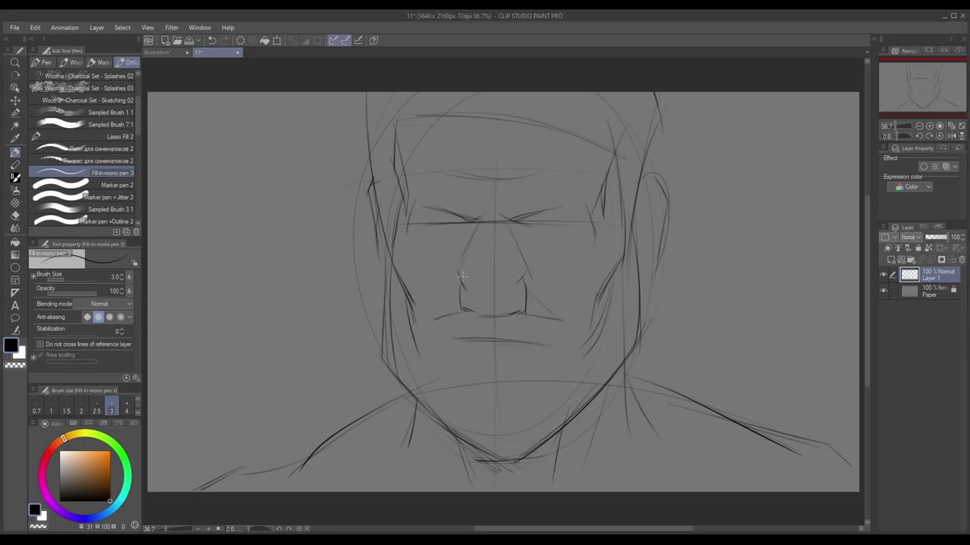
{"action": "left_click_drag", "start_coordinate": [554, 320], "coordinate": [574, 382]}
{"action": "left_click_drag", "start_coordinate": [545, 341], "coordinate": [558, 363]}
{"action": "mouse_move", "coordinate": [421, 319]}
{"action": "left_mouse_down"}
{"action": "mouse_move", "coordinate": [432, 375]}
{"action": "mouse_move", "coordinate": [485, 452]}
{"action": "left_mouse_up"}
{"action": "mouse_move", "coordinate": [530, 346]}
{"action": "left_mouse_down"}
{"action": "mouse_move", "coordinate": [480, 350]}
{"action": "mouse_move", "coordinate": [500, 352]}
{"action": "left_mouse_up"}
{"action": "mouse_move", "coordinate": [456, 353]}
{"action": "left_mouse_down"}
{"action": "mouse_move", "coordinate": [517, 364]}
{"action": "mouse_move", "coordinate": [474, 378]}
{"action": "left_mouse_up"}
{"action": "left_click_drag", "start_coordinate": [459, 388], "coordinate": [507, 409]}
{"action": "left_click_drag", "start_coordinate": [623, 324], "coordinate": [597, 342]}
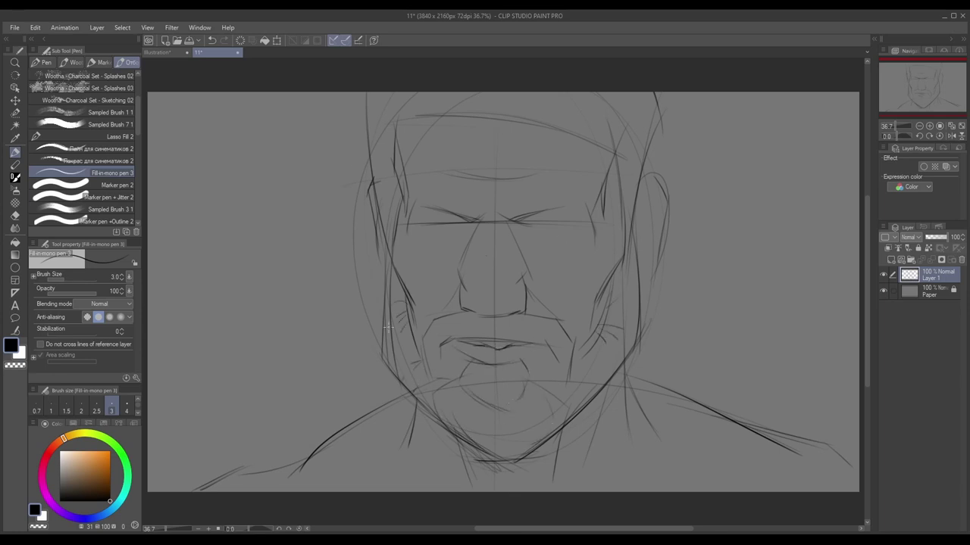
Step: Draw the ears on both sides of the head
{"action": "left_click_drag", "start_coordinate": [371, 192], "coordinate": [386, 227]}
{"action": "left_click_drag", "start_coordinate": [368, 145], "coordinate": [378, 185]}
{"action": "left_click_drag", "start_coordinate": [379, 189], "coordinate": [401, 205]}
{"action": "left_click_drag", "start_coordinate": [615, 178], "coordinate": [632, 216]}
{"action": "mouse_move", "coordinate": [650, 190]}
{"action": "left_mouse_down"}
{"action": "mouse_move", "coordinate": [659, 221]}
{"action": "mouse_move", "coordinate": [651, 274]}
{"action": "left_mouse_up"}
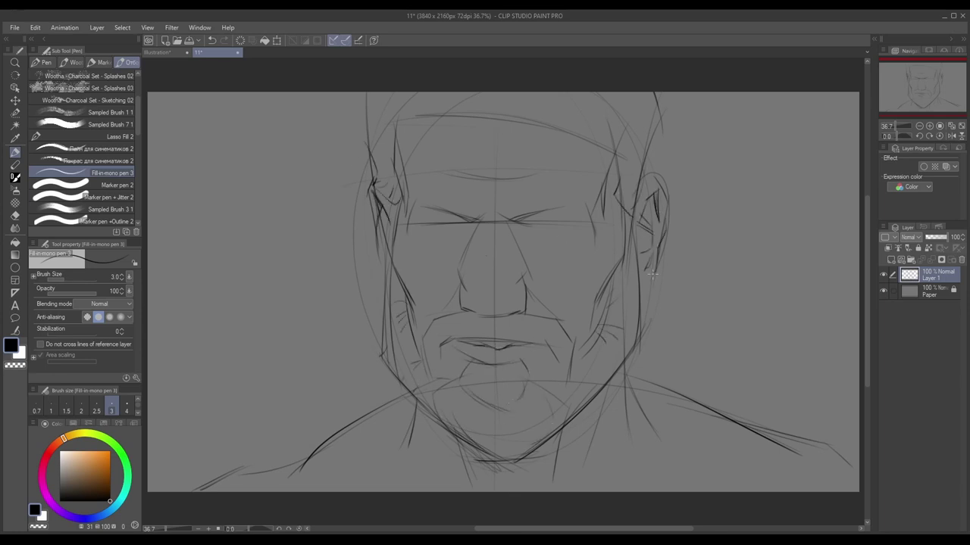
Step: Add forehead wrinkles, eyebrow lines, eye bags and cheek wrinkles
{"action": "left_click_drag", "start_coordinate": [437, 144], "coordinate": [502, 143]}
{"action": "left_click_drag", "start_coordinate": [562, 171], "coordinate": [591, 161]}
{"action": "left_click_drag", "start_coordinate": [428, 200], "coordinate": [576, 201]}
{"action": "mouse_move", "coordinate": [606, 219]}
{"action": "left_mouse_down"}
{"action": "mouse_move", "coordinate": [578, 231]}
{"action": "mouse_move", "coordinate": [562, 221]}
{"action": "left_mouse_up"}
{"action": "left_click_drag", "start_coordinate": [430, 221], "coordinate": [404, 238]}
{"action": "mouse_move", "coordinate": [518, 243]}
{"action": "left_mouse_down"}
{"action": "mouse_move", "coordinate": [573, 253]}
{"action": "mouse_move", "coordinate": [562, 269]}
{"action": "left_mouse_up"}
{"action": "mouse_move", "coordinate": [466, 241]}
{"action": "left_mouse_down"}
{"action": "mouse_move", "coordinate": [452, 260]}
{"action": "mouse_move", "coordinate": [406, 255]}
{"action": "left_mouse_up"}
Step: Add frown lines between the brows and wrinkles on the left cheek
{"action": "left_click_drag", "start_coordinate": [421, 290], "coordinate": [415, 331]}
{"action": "left_click_drag", "start_coordinate": [453, 285], "coordinate": [444, 309]}
{"action": "left_click_drag", "start_coordinate": [485, 186], "coordinate": [476, 220]}
{"action": "mouse_move", "coordinate": [502, 196]}
{"action": "left_mouse_down"}
{"action": "mouse_move", "coordinate": [499, 215]}
{"action": "mouse_move", "coordinate": [432, 188]}
{"action": "left_mouse_up"}
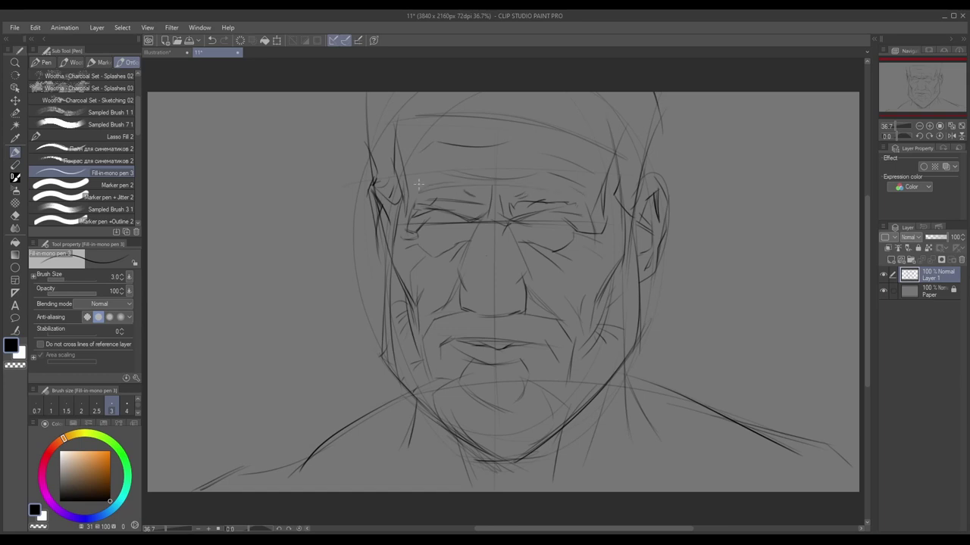
{"action": "mouse_move", "coordinate": [473, 310]}
{"action": "left_mouse_down"}
{"action": "mouse_move", "coordinate": [504, 309]}
{"action": "mouse_move", "coordinate": [470, 321]}
{"action": "left_mouse_up"}
Step: Detail the mustache, mouth corners and chin, and darken the upper eyelids
{"action": "left_click_drag", "start_coordinate": [453, 321], "coordinate": [433, 348]}
{"action": "left_click_drag", "start_coordinate": [553, 353], "coordinate": [557, 386]}
{"action": "left_click_drag", "start_coordinate": [433, 375], "coordinate": [457, 377]}
{"action": "left_click_drag", "start_coordinate": [488, 415], "coordinate": [468, 450]}
{"action": "left_click_drag", "start_coordinate": [567, 227], "coordinate": [533, 220]}
{"action": "left_click_drag", "start_coordinate": [459, 216], "coordinate": [425, 224]}
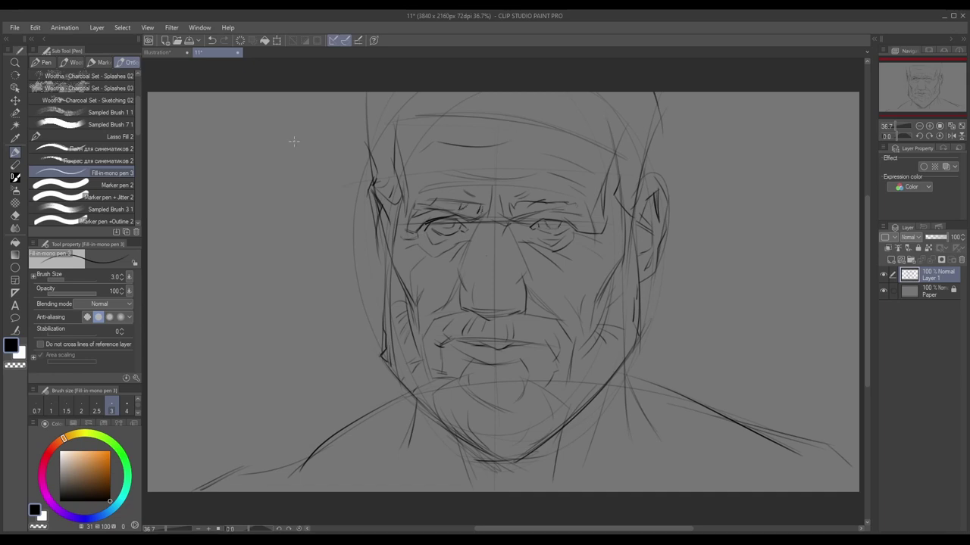
Step: Sketch hair strands across the crown of the head
{"action": "left_click_drag", "start_coordinate": [369, 94], "coordinate": [364, 144]}
{"action": "left_click_drag", "start_coordinate": [591, 100], "coordinate": [626, 149]}
{"action": "left_click_drag", "start_coordinate": [642, 99], "coordinate": [646, 180]}
{"action": "left_click_drag", "start_coordinate": [465, 96], "coordinate": [574, 142]}
{"action": "left_click_drag", "start_coordinate": [560, 92], "coordinate": [579, 144]}
{"action": "left_click_drag", "start_coordinate": [512, 103], "coordinate": [527, 130]}
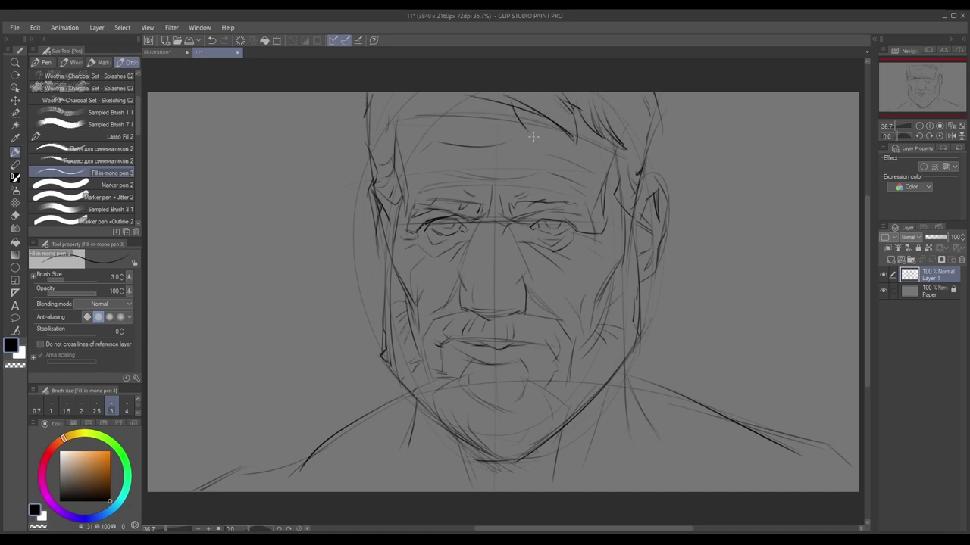
Step: Add long hair strokes sweeping over the forehead
{"action": "left_click_drag", "start_coordinate": [462, 111], "coordinate": [553, 148]}
{"action": "left_click_drag", "start_coordinate": [410, 114], "coordinate": [533, 172]}
{"action": "left_click_drag", "start_coordinate": [442, 98], "coordinate": [499, 135]}
{"action": "left_click_drag", "start_coordinate": [401, 115], "coordinate": [429, 195]}
{"action": "left_click_drag", "start_coordinate": [465, 250], "coordinate": [500, 292]}
{"action": "mouse_move", "coordinate": [584, 414]}
{"action": "left_mouse_down"}
{"action": "mouse_move", "coordinate": [554, 447]}
{"action": "mouse_move", "coordinate": [557, 458]}
{"action": "left_mouse_up"}
Step: Hatch shadow under the chin and along the jaw
{"action": "left_click_drag", "start_coordinate": [485, 444], "coordinate": [459, 486]}
{"action": "left_click_drag", "start_coordinate": [415, 406], "coordinate": [402, 474]}
{"action": "left_click_drag", "start_coordinate": [541, 447], "coordinate": [509, 479]}
{"action": "left_click_drag", "start_coordinate": [508, 425], "coordinate": [437, 480]}
{"action": "left_click_drag", "start_coordinate": [626, 367], "coordinate": [682, 455]}
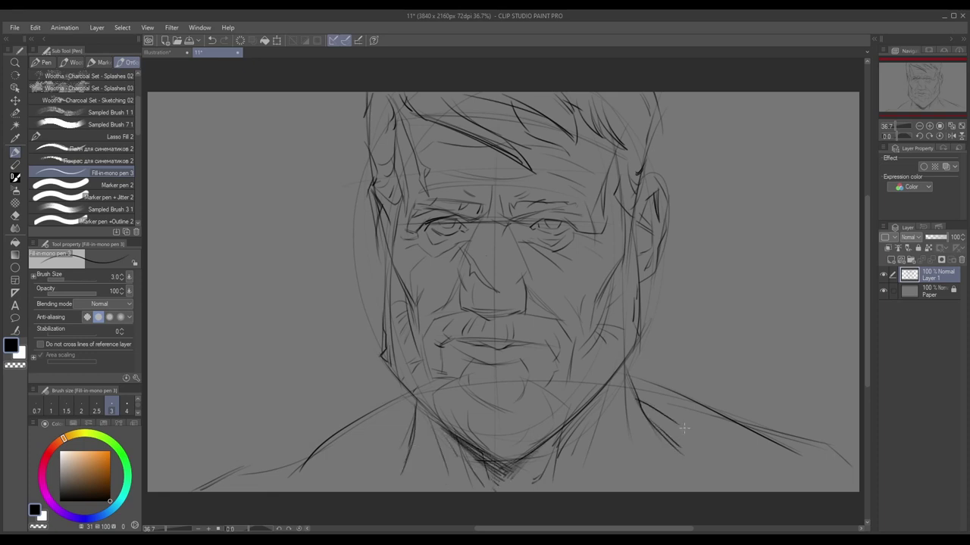
Step: Hatch and outline the right shoulder
{"action": "mouse_move", "coordinate": [643, 402]}
{"action": "left_mouse_down"}
{"action": "mouse_move", "coordinate": [729, 482]}
{"action": "mouse_move", "coordinate": [767, 491]}
{"action": "left_mouse_up"}
{"action": "left_click_drag", "start_coordinate": [627, 374], "coordinate": [827, 491]}
{"action": "left_click_drag", "start_coordinate": [729, 418], "coordinate": [838, 454]}
{"action": "left_click_drag", "start_coordinate": [778, 439], "coordinate": [857, 475]}
{"action": "mouse_move", "coordinate": [414, 412]}
{"action": "left_mouse_down"}
{"action": "mouse_move", "coordinate": [382, 448]}
{"action": "mouse_move", "coordinate": [375, 491]}
{"action": "left_mouse_up"}
Step: Outline the left neck and shoulder, darken the nose bridge, add forehead wrinkles
{"action": "left_click_drag", "start_coordinate": [413, 413], "coordinate": [356, 485]}
{"action": "mouse_move", "coordinate": [409, 392]}
{"action": "left_mouse_down"}
{"action": "mouse_move", "coordinate": [325, 448]}
{"action": "mouse_move", "coordinate": [285, 493]}
{"action": "left_mouse_up"}
{"action": "left_click_drag", "start_coordinate": [296, 462], "coordinate": [214, 487]}
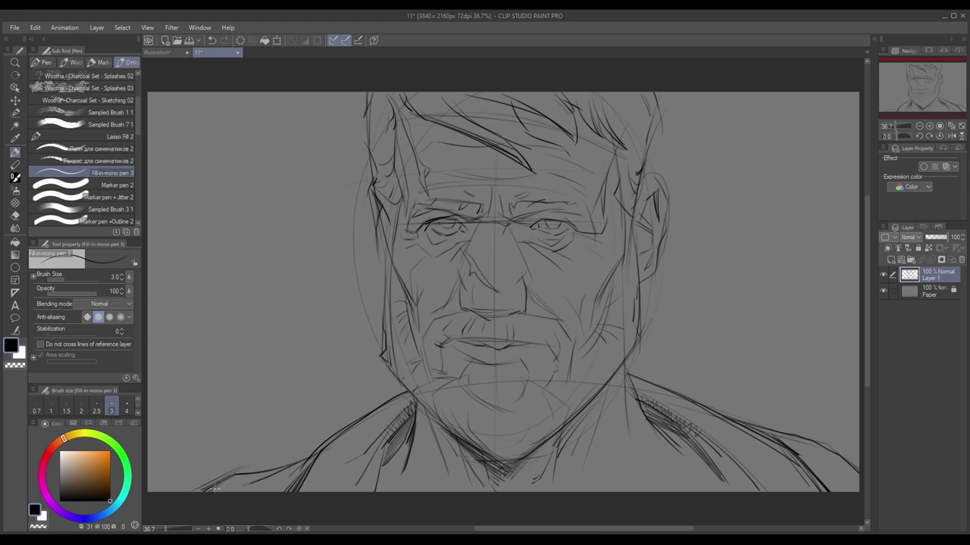
{"action": "left_click_drag", "start_coordinate": [501, 233], "coordinate": [509, 268]}
{"action": "mouse_move", "coordinate": [524, 158]}
{"action": "left_mouse_down"}
{"action": "mouse_move", "coordinate": [433, 175]}
{"action": "mouse_move", "coordinate": [502, 179]}
{"action": "left_mouse_up"}
{"action": "left_click_drag", "start_coordinate": [566, 127], "coordinate": [535, 97]}
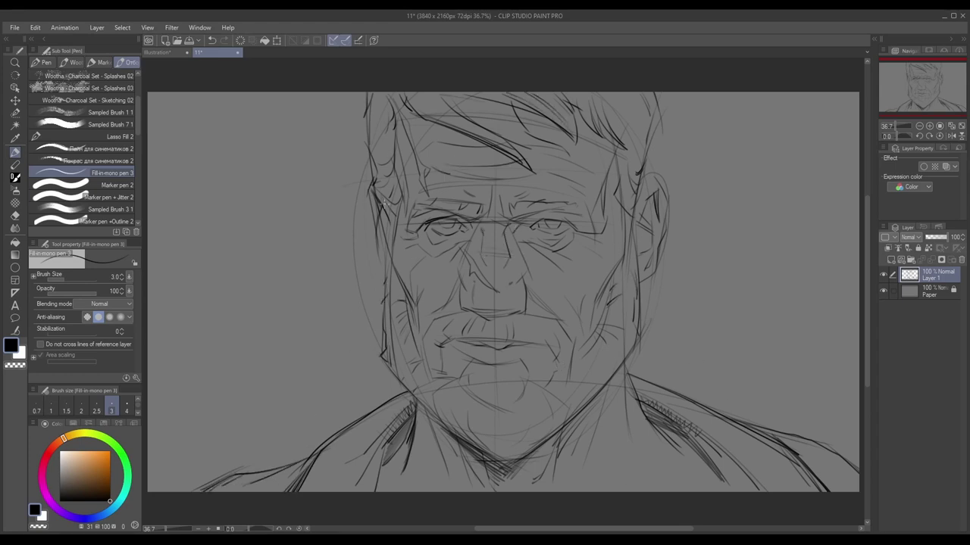
Step: Darken the head sides, eye line, nose base and mouth, and strengthen cheek and jaw
{"action": "left_click_drag", "start_coordinate": [396, 150], "coordinate": [407, 212]}
{"action": "left_click_drag", "start_coordinate": [607, 183], "coordinate": [604, 218]}
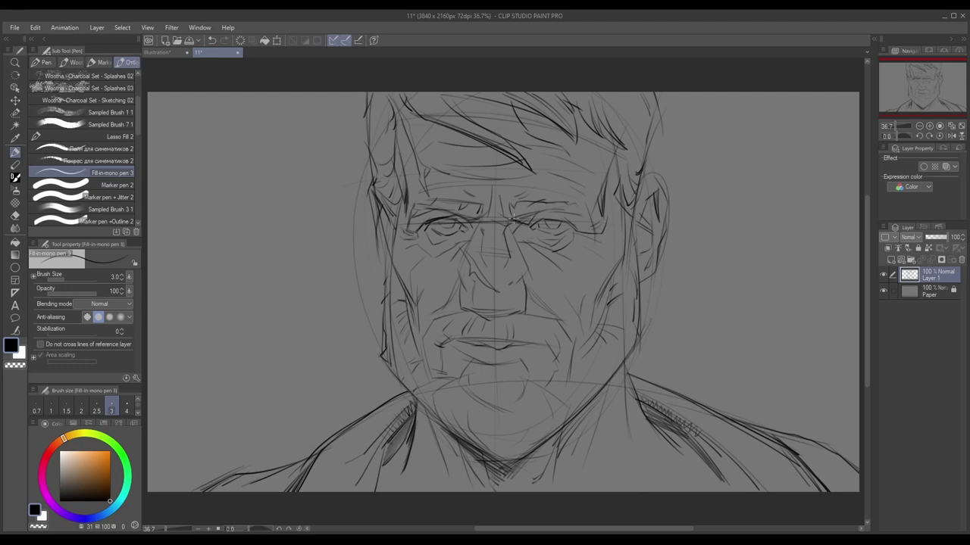
{"action": "mouse_move", "coordinate": [513, 219]}
{"action": "left_mouse_down"}
{"action": "mouse_move", "coordinate": [561, 217]}
{"action": "mouse_move", "coordinate": [468, 228]}
{"action": "left_mouse_up"}
{"action": "left_click_drag", "start_coordinate": [464, 312], "coordinate": [509, 321]}
{"action": "left_click_drag", "start_coordinate": [450, 339], "coordinate": [532, 342]}
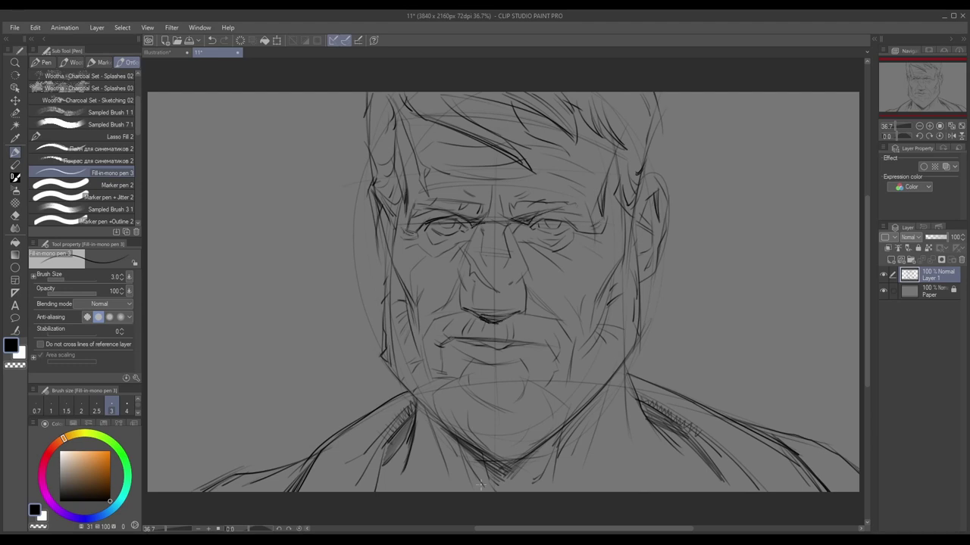
{"action": "left_click_drag", "start_coordinate": [382, 227], "coordinate": [415, 330]}
{"action": "left_click_drag", "start_coordinate": [594, 329], "coordinate": [616, 276]}
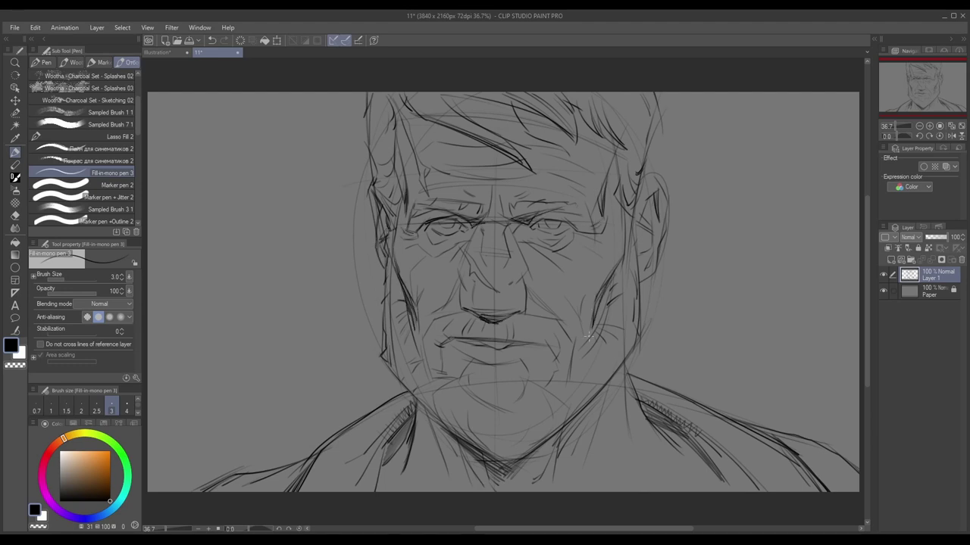
Step: Undo a stray stroke, deepen the mouth corners, then return from eraser to pen
{"action": "left_click_drag", "start_coordinate": [232, 282], "coordinate": [306, 302]}
{"action": "key", "text": "ctrl+z"}
{"action": "left_click_drag", "start_coordinate": [443, 345], "coordinate": [457, 338]}
{"action": "left_click_drag", "start_coordinate": [527, 340], "coordinate": [558, 355]}
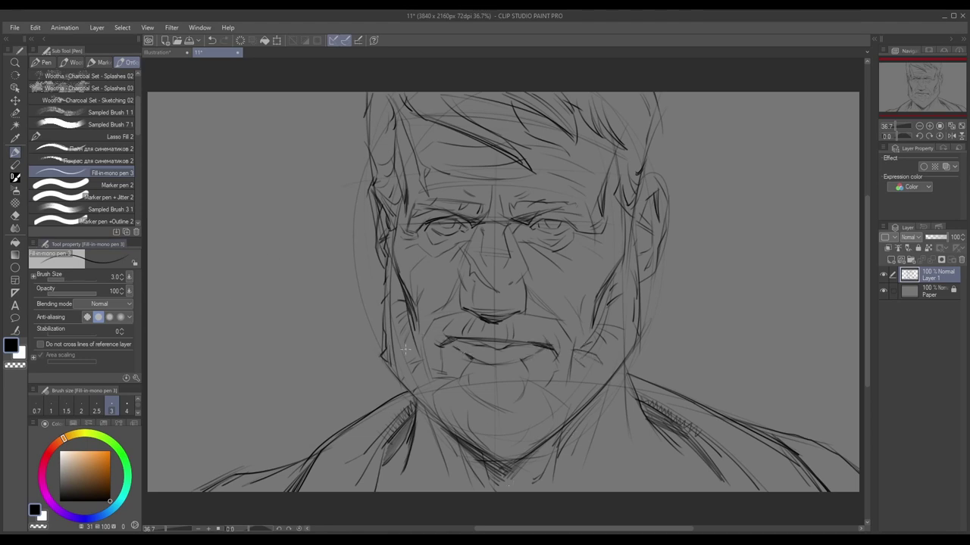
{"action": "left_click", "coordinate": [15, 215]}
{"action": "key", "text": "p"}
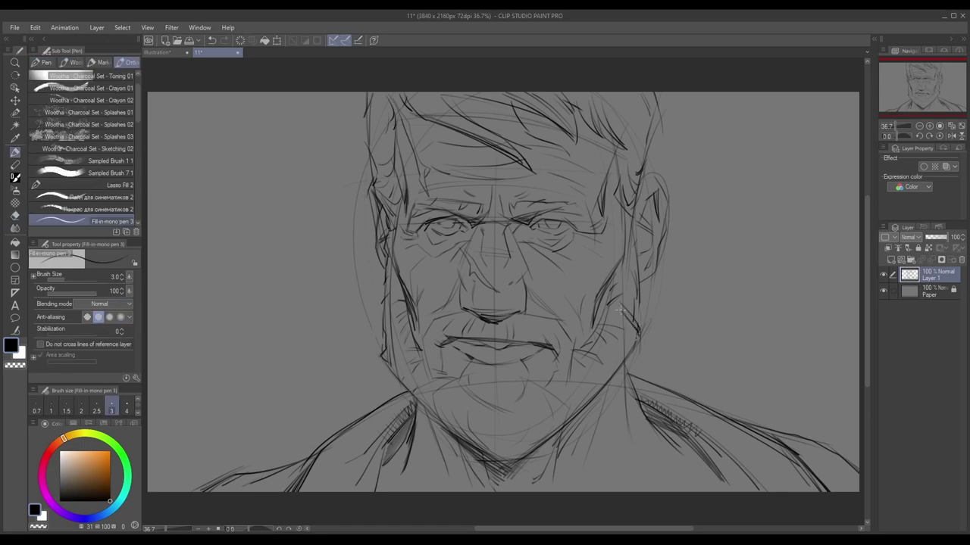
Step: Reinforce the ear, left cheek outline and hair edges
{"action": "left_click_drag", "start_coordinate": [653, 262], "coordinate": [646, 278]}
{"action": "left_click_drag", "start_coordinate": [636, 232], "coordinate": [629, 264]}
{"action": "left_click_drag", "start_coordinate": [380, 220], "coordinate": [374, 246]}
{"action": "left_click_drag", "start_coordinate": [361, 99], "coordinate": [372, 178]}
{"action": "left_click_drag", "start_coordinate": [664, 113], "coordinate": [648, 148]}
{"action": "left_click_drag", "start_coordinate": [550, 410], "coordinate": [512, 467]}
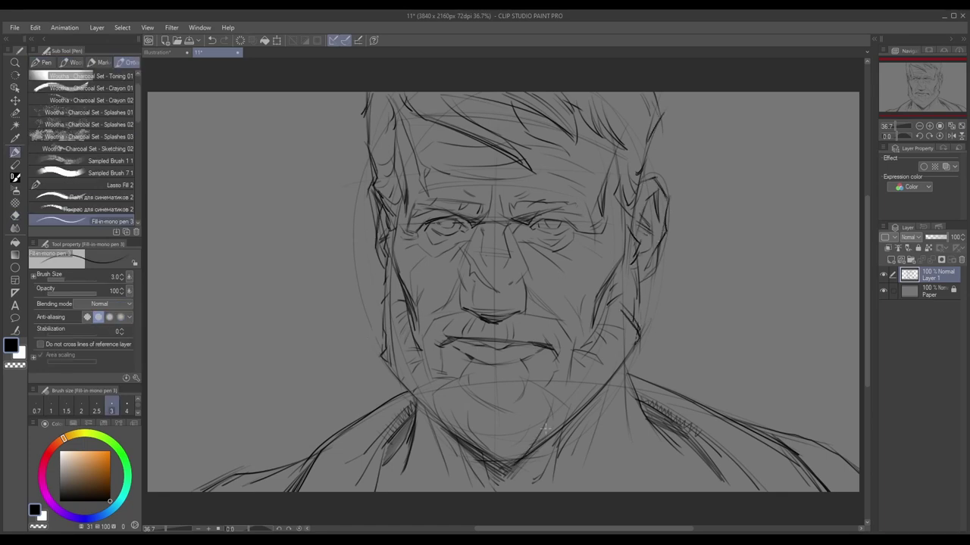
Step: Strengthen the chin, lower jaw and neck lines
{"action": "left_click_drag", "start_coordinate": [570, 398], "coordinate": [516, 465]}
{"action": "left_click_drag", "start_coordinate": [437, 388], "coordinate": [433, 419]}
{"action": "mouse_move", "coordinate": [531, 409]}
{"action": "left_mouse_down"}
{"action": "mouse_move", "coordinate": [513, 363]}
{"action": "mouse_move", "coordinate": [506, 420]}
{"action": "left_mouse_up"}
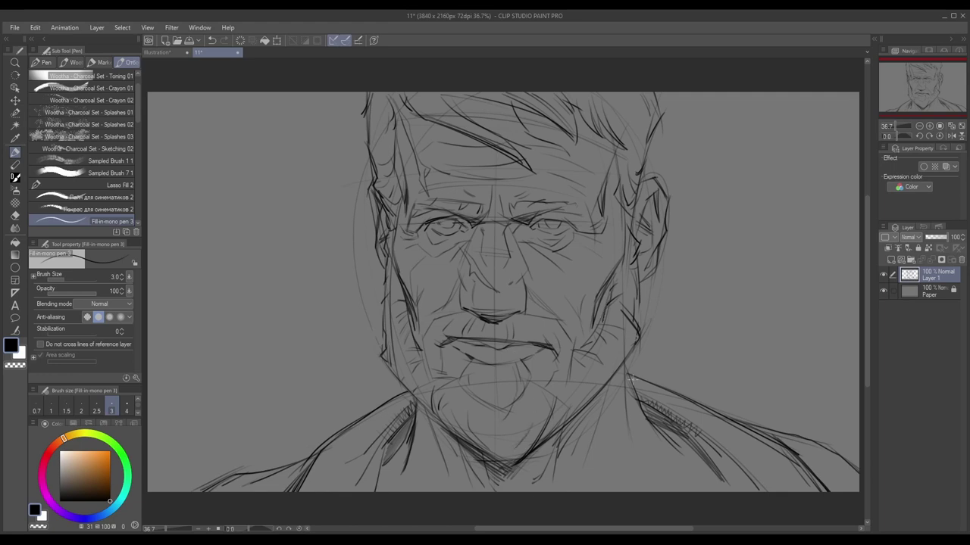
{"action": "left_click_drag", "start_coordinate": [633, 359], "coordinate": [625, 422]}
{"action": "left_click_drag", "start_coordinate": [409, 448], "coordinate": [389, 482]}
{"action": "left_click_drag", "start_coordinate": [468, 445], "coordinate": [461, 482]}
Step: Add a new inking layer and lower the sketch layer's opacity
{"action": "left_click", "coordinate": [891, 260]}
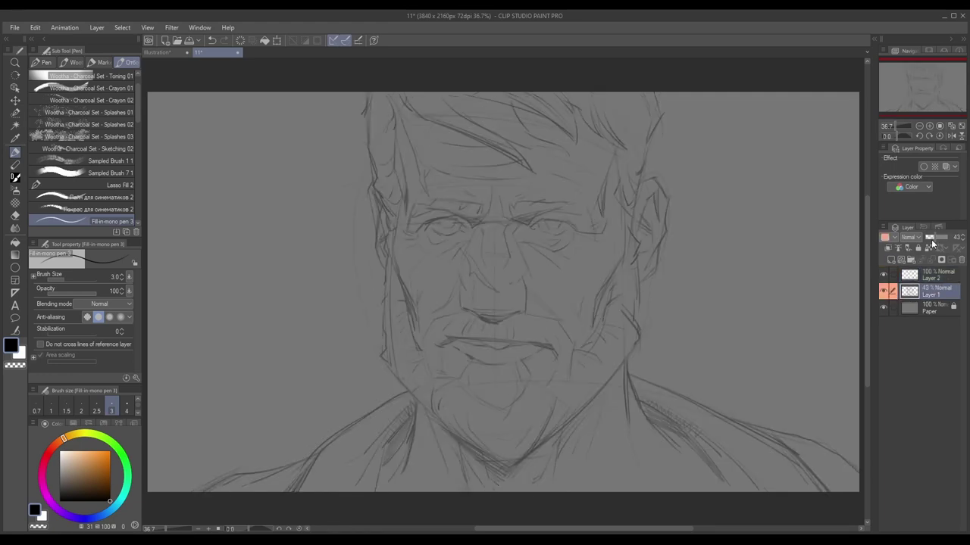
{"action": "left_click", "coordinate": [98, 197]}
{"action": "left_click_drag", "start_coordinate": [282, 303], "coordinate": [400, 240]}
{"action": "key", "text": "ctrl+z"}
Step: Ink the right head contour past the ear and both sides of the hair
{"action": "left_click_drag", "start_coordinate": [655, 94], "coordinate": [637, 178]}
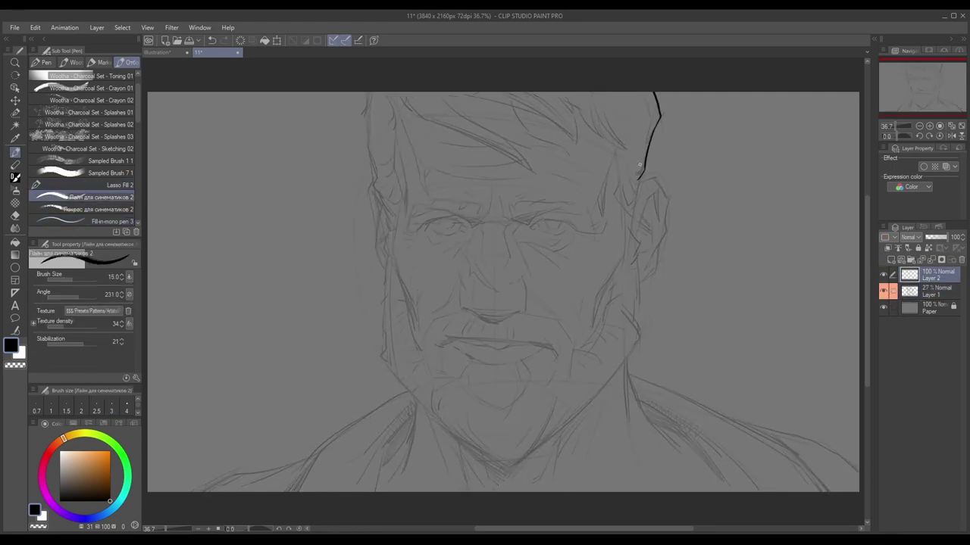
{"action": "mouse_move", "coordinate": [653, 112]}
{"action": "left_mouse_down"}
{"action": "mouse_move", "coordinate": [629, 213]}
{"action": "mouse_move", "coordinate": [635, 229]}
{"action": "left_mouse_up"}
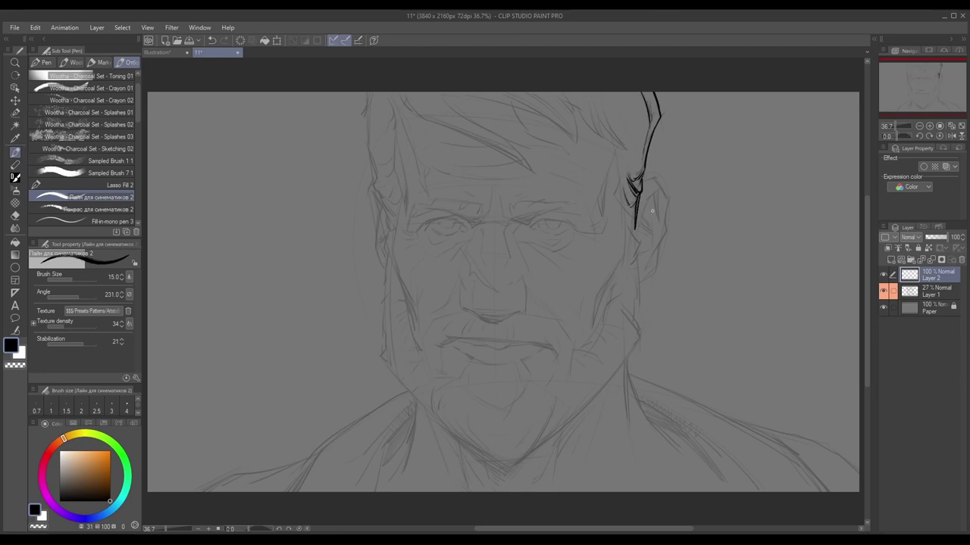
{"action": "left_click_drag", "start_coordinate": [615, 145], "coordinate": [619, 194]}
{"action": "left_click_drag", "start_coordinate": [368, 92], "coordinate": [372, 162]}
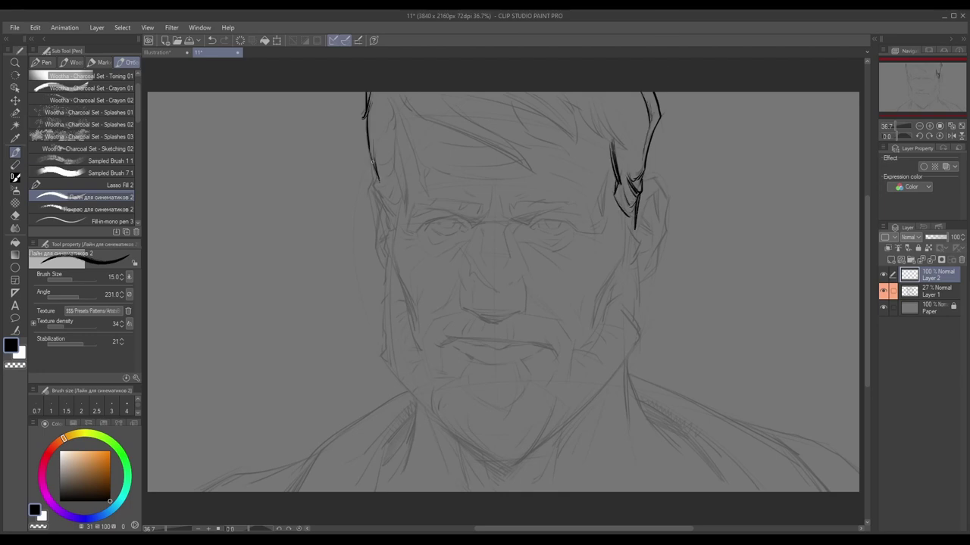
{"action": "mouse_move", "coordinate": [393, 119]}
{"action": "left_mouse_down"}
{"action": "mouse_move", "coordinate": [389, 173]}
{"action": "mouse_move", "coordinate": [403, 192]}
{"action": "left_mouse_up"}
{"action": "left_click_drag", "start_coordinate": [392, 129], "coordinate": [396, 148]}
{"action": "left_click_drag", "start_coordinate": [612, 171], "coordinate": [599, 220]}
{"action": "left_click_drag", "start_coordinate": [500, 187], "coordinate": [518, 223]}
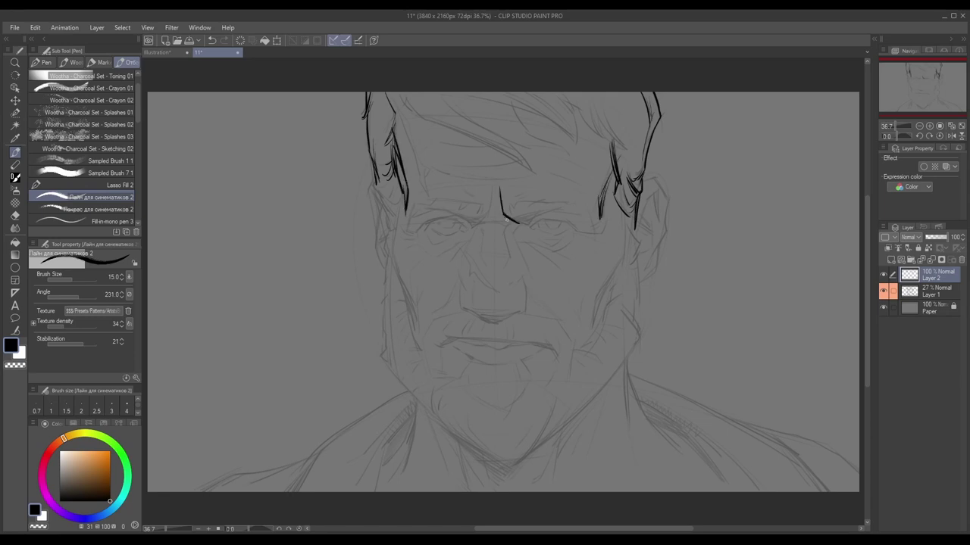
Step: Ink the lines above both eyes and hatch the left eyebrow dark
{"action": "left_click_drag", "start_coordinate": [441, 207], "coordinate": [467, 216]}
{"action": "mouse_move", "coordinate": [559, 209]}
{"action": "left_mouse_down"}
{"action": "mouse_move", "coordinate": [517, 222]}
{"action": "mouse_move", "coordinate": [543, 197]}
{"action": "mouse_move", "coordinate": [535, 214]}
{"action": "left_mouse_up"}
{"action": "left_click_drag", "start_coordinate": [444, 210], "coordinate": [421, 216]}
{"action": "mouse_move", "coordinate": [409, 220]}
{"action": "left_mouse_down"}
{"action": "mouse_move", "coordinate": [437, 211]}
{"action": "mouse_move", "coordinate": [422, 221]}
{"action": "left_mouse_up"}
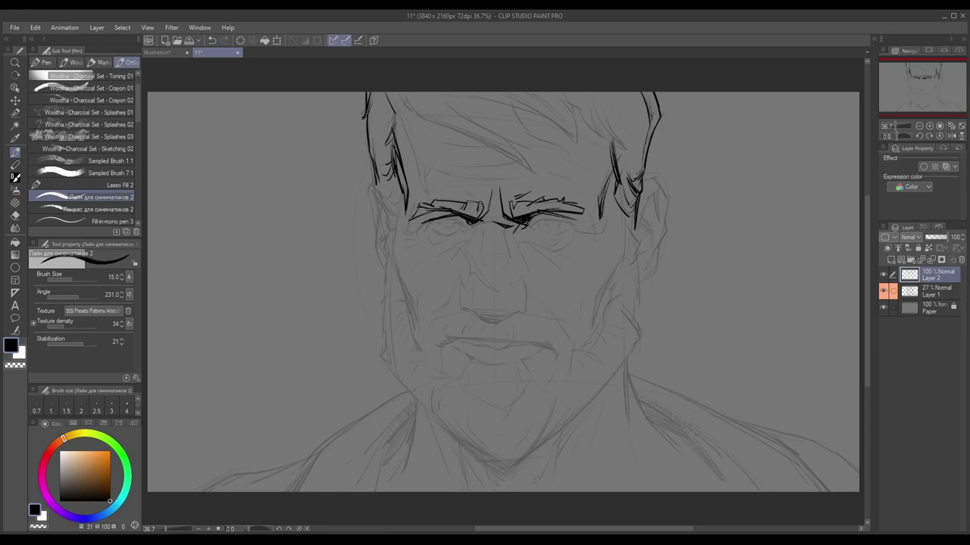
Step: Ink a crease down from the right brow and the left eye bag wrinkles
{"action": "left_click_drag", "start_coordinate": [512, 225], "coordinate": [525, 314]}
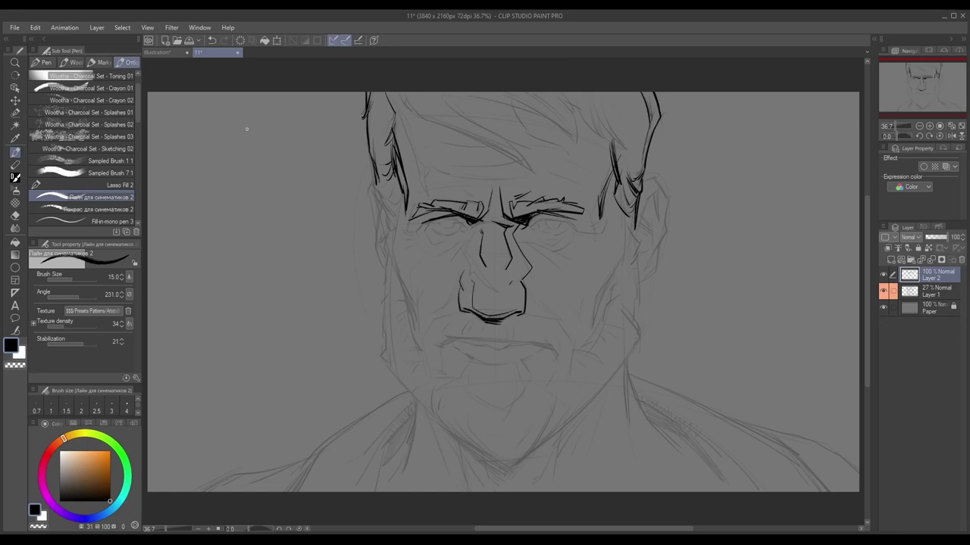
{"action": "left_click_drag", "start_coordinate": [465, 243], "coordinate": [444, 270]}
{"action": "left_click_drag", "start_coordinate": [442, 247], "coordinate": [406, 256]}
{"action": "left_click_drag", "start_coordinate": [424, 224], "coordinate": [400, 239]}
Step: Ink the left temple, both cheek outlines and an extended right eye line
{"action": "mouse_move", "coordinate": [401, 195]}
{"action": "left_mouse_down"}
{"action": "mouse_move", "coordinate": [379, 212]}
{"action": "mouse_move", "coordinate": [399, 203]}
{"action": "left_mouse_up"}
{"action": "left_click_drag", "start_coordinate": [381, 199], "coordinate": [415, 335]}
{"action": "left_click_drag", "start_coordinate": [410, 278], "coordinate": [421, 343]}
{"action": "left_click_drag", "start_coordinate": [392, 226], "coordinate": [384, 337]}
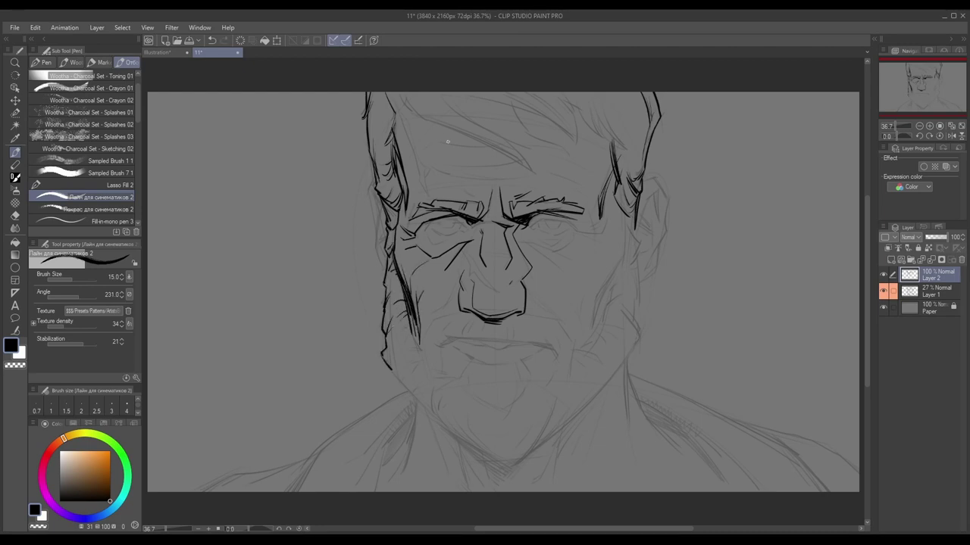
{"action": "mouse_move", "coordinate": [577, 227]}
{"action": "left_mouse_down"}
{"action": "mouse_move", "coordinate": [606, 231]}
{"action": "mouse_move", "coordinate": [623, 276]}
{"action": "left_mouse_up"}
{"action": "left_click_drag", "start_coordinate": [640, 232], "coordinate": [626, 265]}
Step: Ink the forehead wrinkles, brow furrow and left forehead edge
{"action": "left_click_drag", "start_coordinate": [461, 184], "coordinate": [474, 195]}
{"action": "left_click_drag", "start_coordinate": [540, 172], "coordinate": [585, 192]}
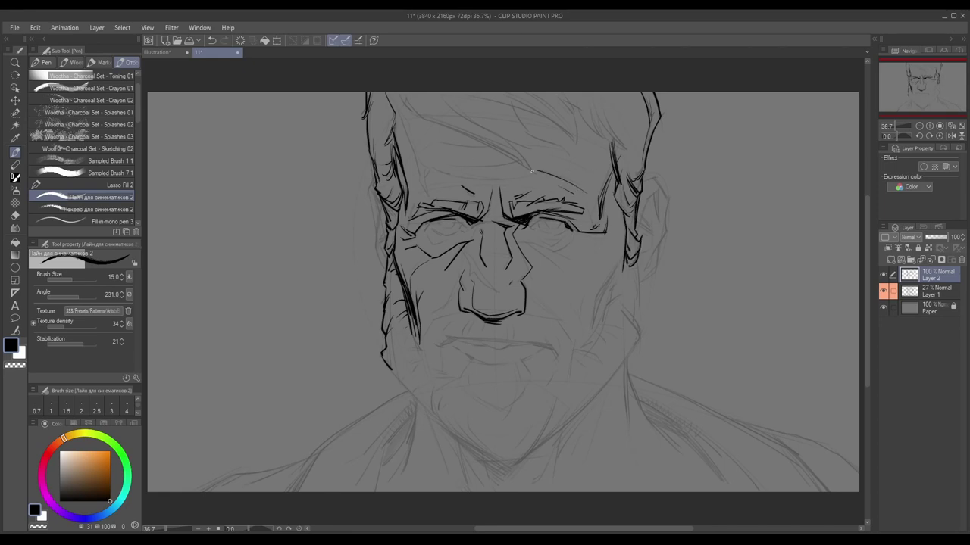
{"action": "left_click_drag", "start_coordinate": [424, 170], "coordinate": [585, 176]}
{"action": "mouse_move", "coordinate": [504, 143]}
{"action": "left_mouse_down"}
{"action": "mouse_move", "coordinate": [430, 144]}
{"action": "mouse_move", "coordinate": [418, 158]}
{"action": "left_mouse_up"}
{"action": "left_click_drag", "start_coordinate": [402, 121], "coordinate": [431, 195]}
{"action": "key", "text": "ctrl+z"}
{"action": "left_click_drag", "start_coordinate": [389, 96], "coordinate": [431, 197]}
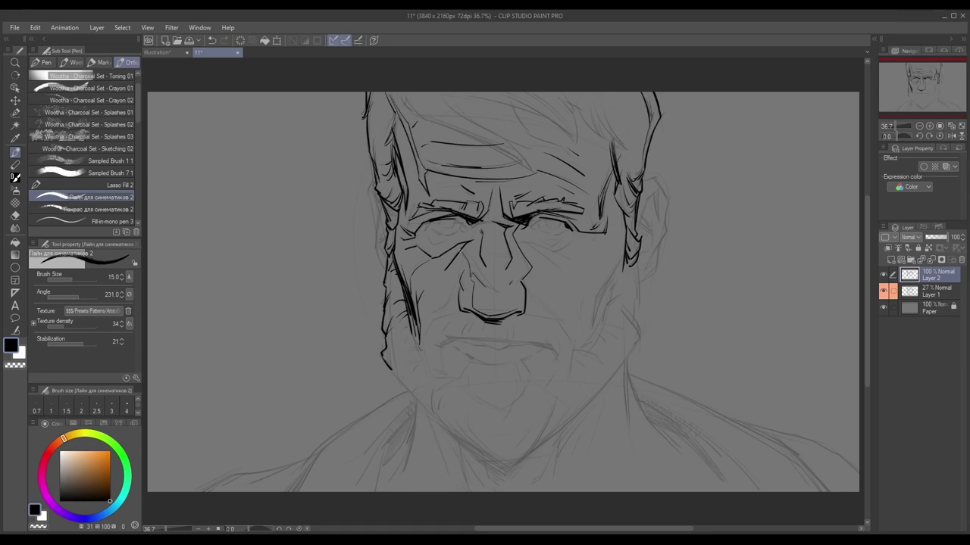
Step: Ink the nose side, mouth line, lower lip corner and nose-to-upper-lip line
{"action": "left_click_drag", "start_coordinate": [461, 260], "coordinate": [556, 319]}
{"action": "mouse_move", "coordinate": [576, 342]}
{"action": "left_mouse_down"}
{"action": "mouse_move", "coordinate": [556, 320]}
{"action": "mouse_move", "coordinate": [565, 380]}
{"action": "left_mouse_up"}
{"action": "mouse_move", "coordinate": [547, 325]}
{"action": "left_mouse_down"}
{"action": "mouse_move", "coordinate": [560, 358]}
{"action": "mouse_move", "coordinate": [556, 348]}
{"action": "left_mouse_up"}
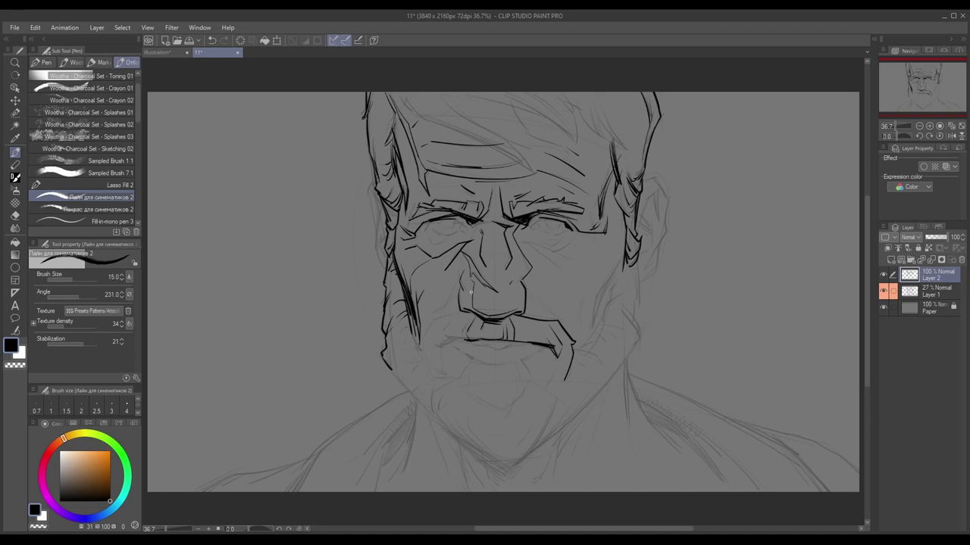
{"action": "mouse_move", "coordinate": [466, 313]}
{"action": "left_mouse_down"}
{"action": "mouse_move", "coordinate": [441, 326]}
{"action": "mouse_move", "coordinate": [442, 345]}
{"action": "mouse_move", "coordinate": [506, 346]}
{"action": "mouse_move", "coordinate": [463, 353]}
{"action": "mouse_move", "coordinate": [468, 394]}
{"action": "mouse_move", "coordinate": [507, 415]}
{"action": "left_mouse_up"}
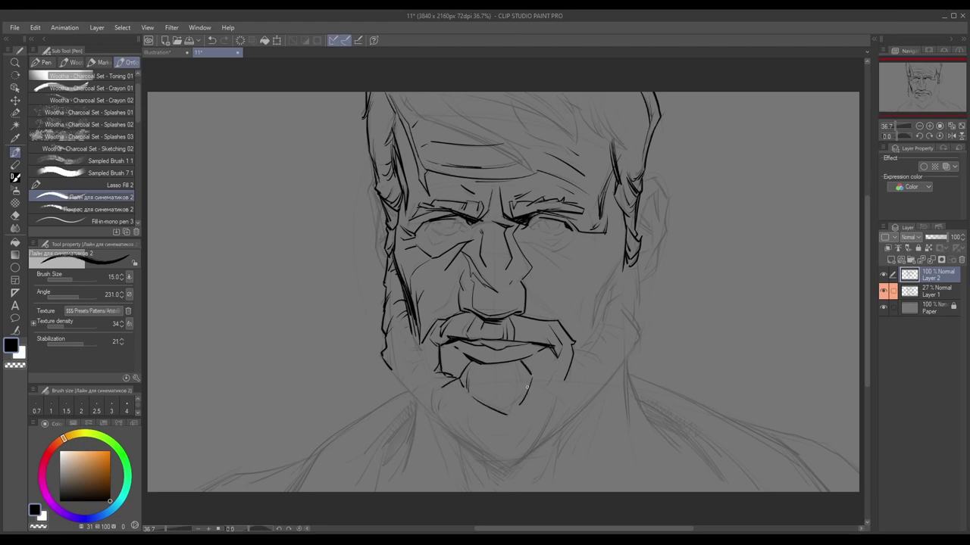
Step: Ink the chin under the lip, the mouth corner and the jaw curve
{"action": "left_click_drag", "start_coordinate": [524, 362], "coordinate": [509, 420]}
{"action": "mouse_move", "coordinate": [557, 355]}
{"action": "left_mouse_down"}
{"action": "mouse_move", "coordinate": [570, 393]}
{"action": "mouse_move", "coordinate": [599, 362]}
{"action": "left_mouse_up"}
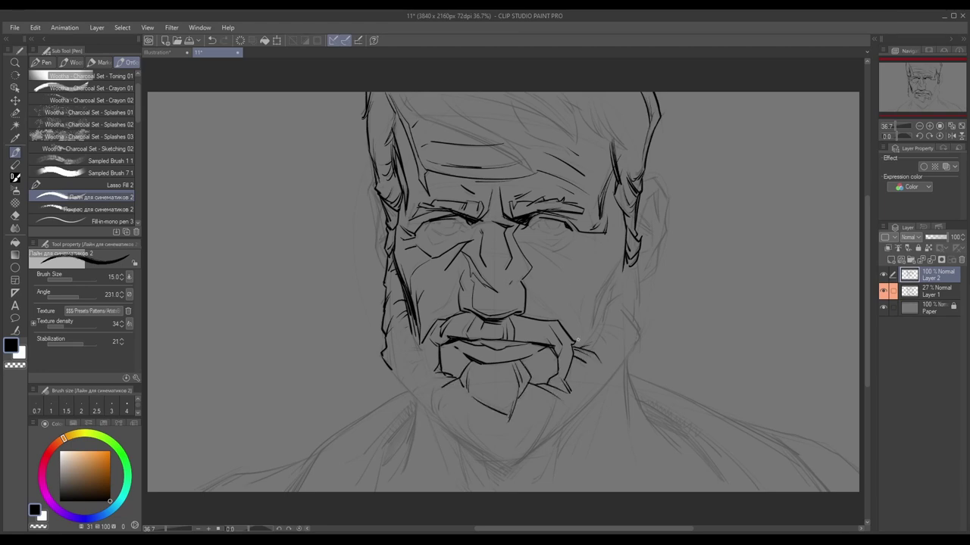
{"action": "mouse_move", "coordinate": [391, 354]}
{"action": "left_mouse_down"}
{"action": "mouse_move", "coordinate": [445, 427]}
{"action": "mouse_move", "coordinate": [521, 459]}
{"action": "left_mouse_up"}
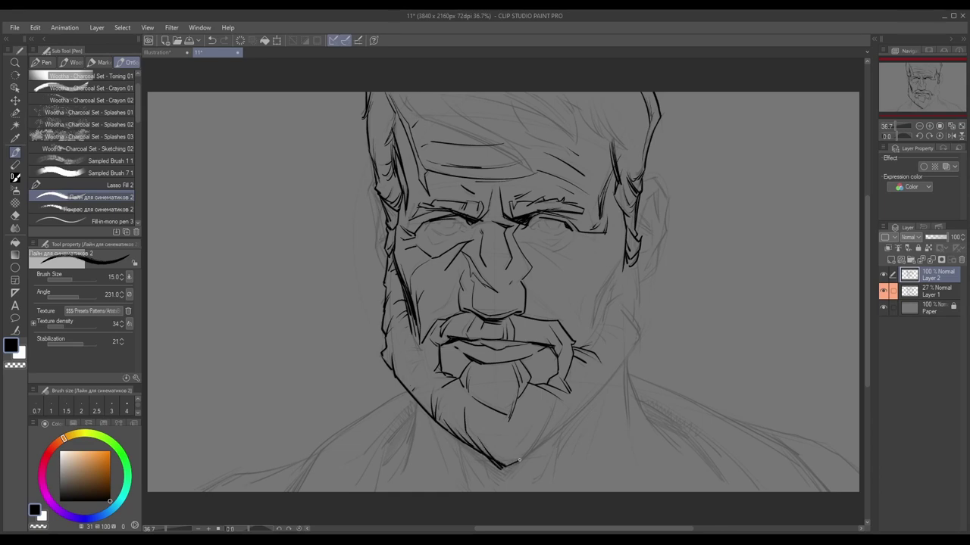
{"action": "left_click_drag", "start_coordinate": [555, 411], "coordinate": [520, 460]}
{"action": "left_click_drag", "start_coordinate": [535, 428], "coordinate": [507, 457]}
{"action": "mouse_move", "coordinate": [596, 376]}
{"action": "left_mouse_down"}
{"action": "mouse_move", "coordinate": [598, 392]}
{"action": "mouse_move", "coordinate": [533, 452]}
{"action": "left_mouse_up"}
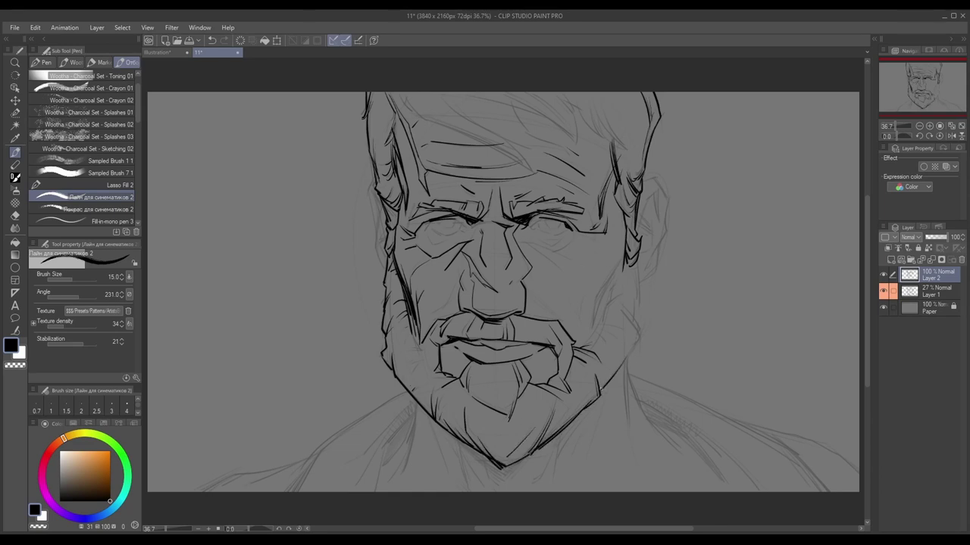
Step: Ink the right cheek and jaw, the right ear and the left face side
{"action": "left_click_drag", "start_coordinate": [628, 344], "coordinate": [625, 359]}
{"action": "mouse_move", "coordinate": [616, 301]}
{"action": "left_mouse_down"}
{"action": "mouse_move", "coordinate": [640, 334]}
{"action": "mouse_move", "coordinate": [615, 293]}
{"action": "mouse_move", "coordinate": [589, 330]}
{"action": "left_mouse_up"}
{"action": "mouse_move", "coordinate": [626, 255]}
{"action": "left_mouse_down"}
{"action": "mouse_move", "coordinate": [612, 285]}
{"action": "mouse_move", "coordinate": [637, 289]}
{"action": "left_mouse_up"}
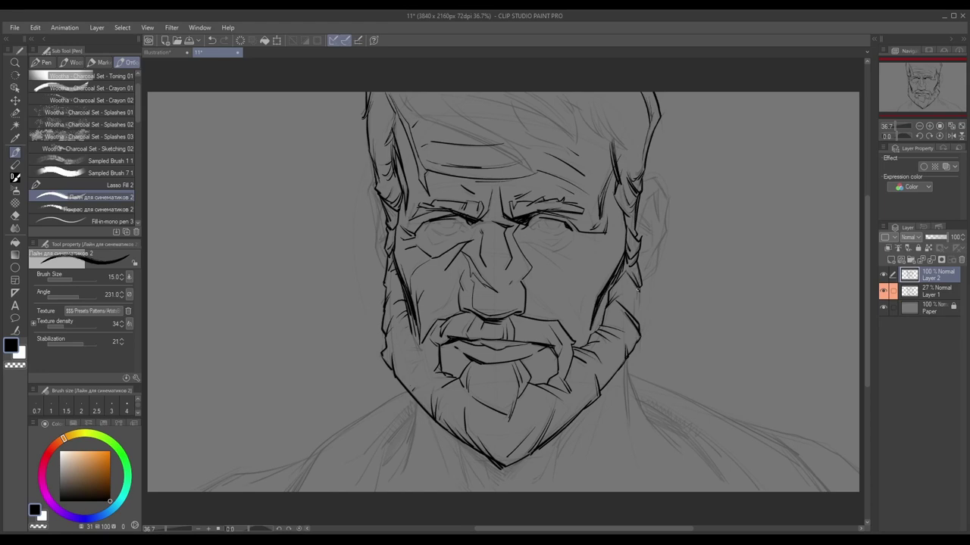
{"action": "mouse_move", "coordinate": [654, 180]}
{"action": "left_mouse_down"}
{"action": "mouse_move", "coordinate": [665, 238]}
{"action": "mouse_move", "coordinate": [643, 280]}
{"action": "left_mouse_up"}
{"action": "mouse_move", "coordinate": [653, 191]}
{"action": "left_mouse_down"}
{"action": "mouse_move", "coordinate": [657, 223]}
{"action": "mouse_move", "coordinate": [641, 232]}
{"action": "mouse_move", "coordinate": [649, 255]}
{"action": "left_mouse_up"}
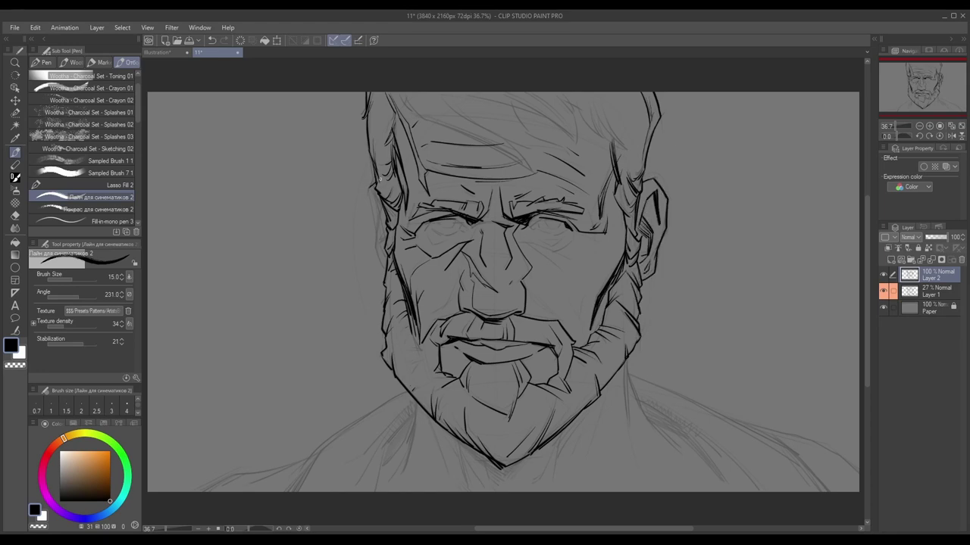
{"action": "left_click_drag", "start_coordinate": [372, 178], "coordinate": [385, 271]}
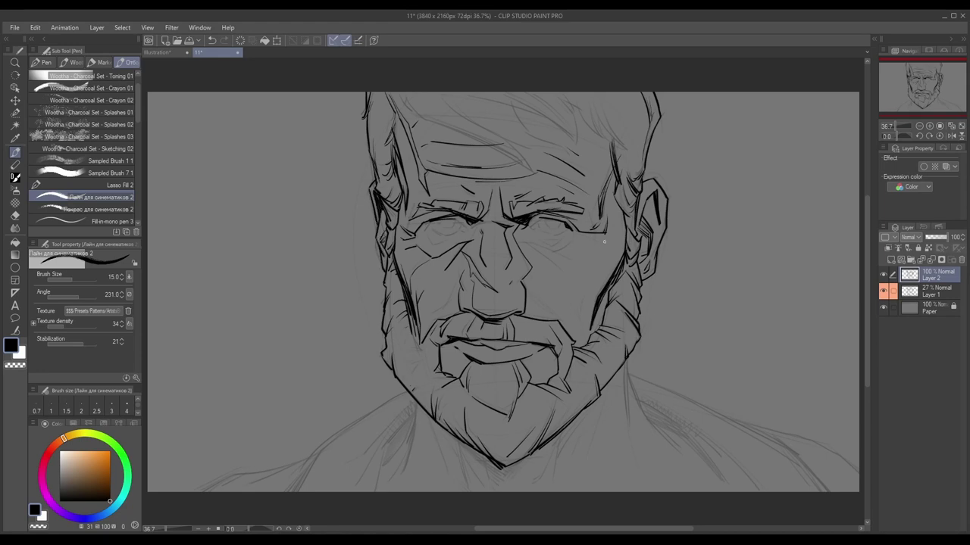
Step: Ink lines under the right eye, right cheek wrinkles and a left nostril line
{"action": "left_click_drag", "start_coordinate": [604, 241], "coordinate": [521, 240]}
{"action": "left_click_drag", "start_coordinate": [534, 291], "coordinate": [571, 342]}
{"action": "key", "text": "ctrl+z"}
{"action": "left_click_drag", "start_coordinate": [583, 303], "coordinate": [572, 338]}
{"action": "left_click_drag", "start_coordinate": [439, 312], "coordinate": [456, 280]}
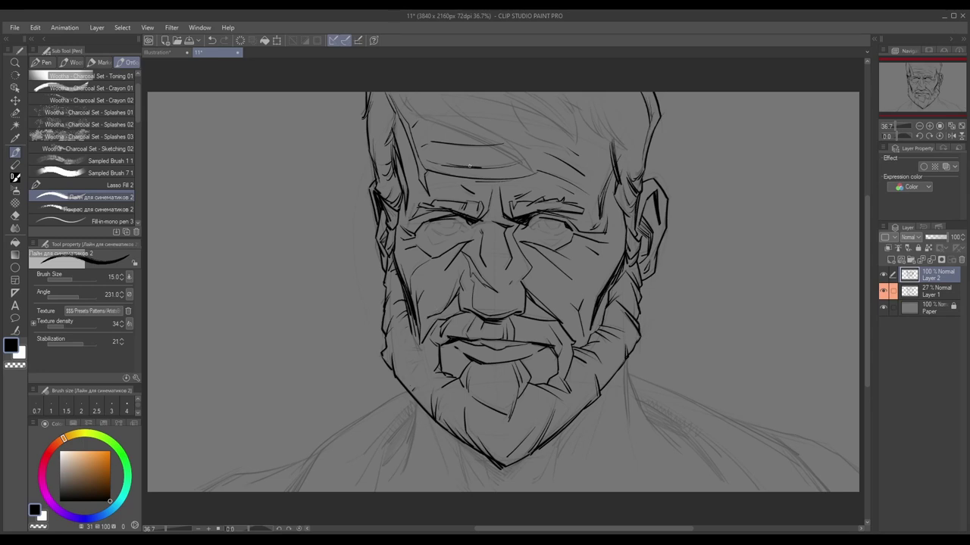
Step: Ink the neck contours and hatch the neck below the chin
{"action": "left_click_drag", "start_coordinate": [603, 403], "coordinate": [576, 475]}
{"action": "left_click_drag", "start_coordinate": [625, 367], "coordinate": [656, 489]}
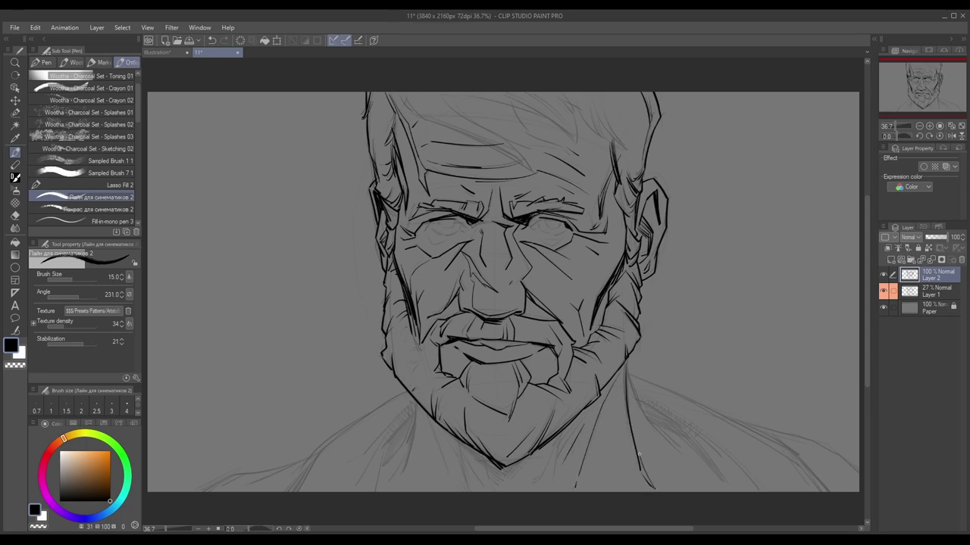
{"action": "left_click_drag", "start_coordinate": [426, 413], "coordinate": [464, 481]}
{"action": "left_click_drag", "start_coordinate": [458, 446], "coordinate": [465, 491]}
{"action": "mouse_move", "coordinate": [569, 424]}
{"action": "left_mouse_down"}
{"action": "mouse_move", "coordinate": [558, 481]}
{"action": "mouse_move", "coordinate": [535, 486]}
{"action": "left_mouse_up"}
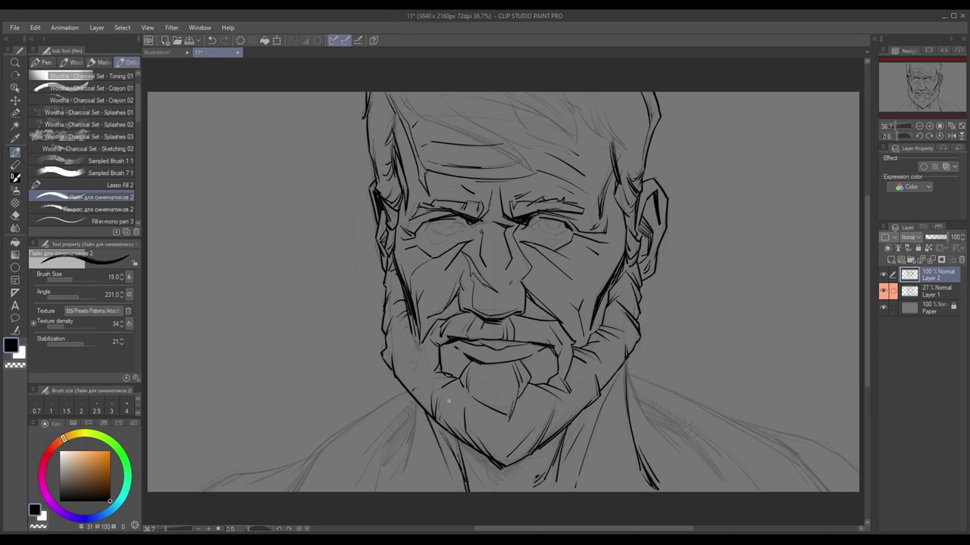
{"action": "left_click_drag", "start_coordinate": [480, 453], "coordinate": [493, 492]}
{"action": "left_click_drag", "start_coordinate": [541, 447], "coordinate": [531, 481]}
Step: Ink the right shoulder, the neck and marks beside the chin
{"action": "left_click_drag", "start_coordinate": [626, 370], "coordinate": [729, 491]}
{"action": "left_click_drag", "start_coordinate": [640, 398], "coordinate": [757, 475]}
{"action": "mouse_move", "coordinate": [708, 432]}
{"action": "left_mouse_down"}
{"action": "mouse_move", "coordinate": [778, 490]}
{"action": "mouse_move", "coordinate": [786, 476]}
{"action": "left_mouse_up"}
{"action": "left_click_drag", "start_coordinate": [708, 456], "coordinate": [735, 493]}
{"action": "left_click_drag", "start_coordinate": [629, 374], "coordinate": [790, 450]}
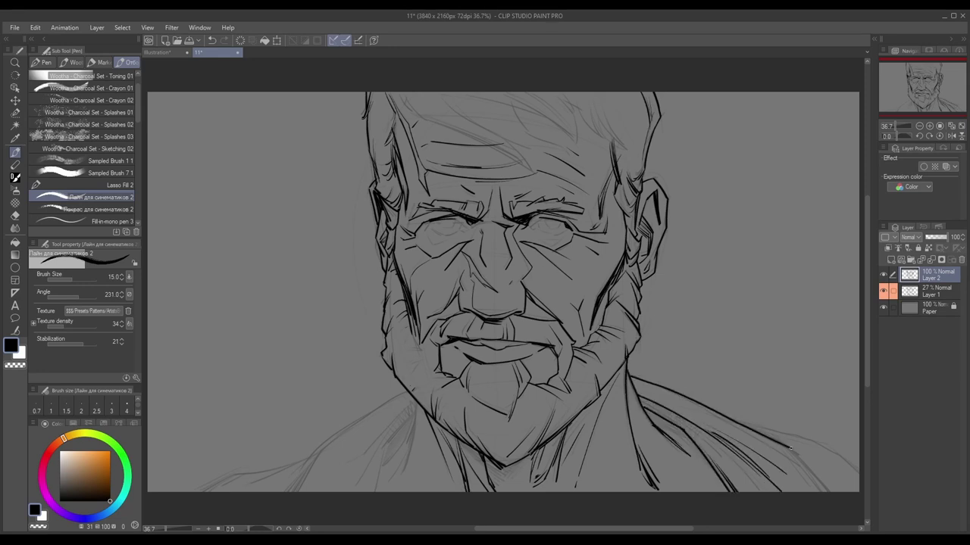
{"action": "left_click_drag", "start_coordinate": [731, 419], "coordinate": [859, 465]}
{"action": "left_click_drag", "start_coordinate": [415, 401], "coordinate": [402, 470]}
{"action": "left_click_drag", "start_coordinate": [407, 458], "coordinate": [390, 482]}
Step: Ink the left neck side and shoulder, and hatch along both shoulder lines
{"action": "mouse_move", "coordinate": [415, 409]}
{"action": "left_mouse_down"}
{"action": "mouse_move", "coordinate": [356, 491]}
{"action": "mouse_move", "coordinate": [340, 464]}
{"action": "left_mouse_up"}
{"action": "left_click_drag", "start_coordinate": [406, 391], "coordinate": [284, 492]}
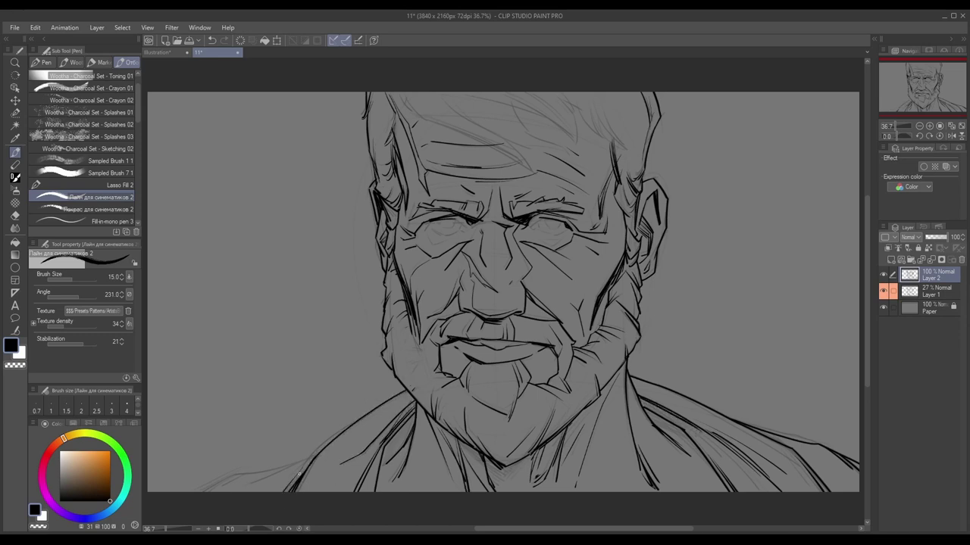
{"action": "left_click_drag", "start_coordinate": [309, 460], "coordinate": [197, 491]}
{"action": "left_click_drag", "start_coordinate": [702, 438], "coordinate": [724, 446]}
{"action": "mouse_move", "coordinate": [680, 421]}
{"action": "left_mouse_down"}
{"action": "mouse_move", "coordinate": [703, 441]}
{"action": "mouse_move", "coordinate": [641, 400]}
{"action": "left_mouse_up"}
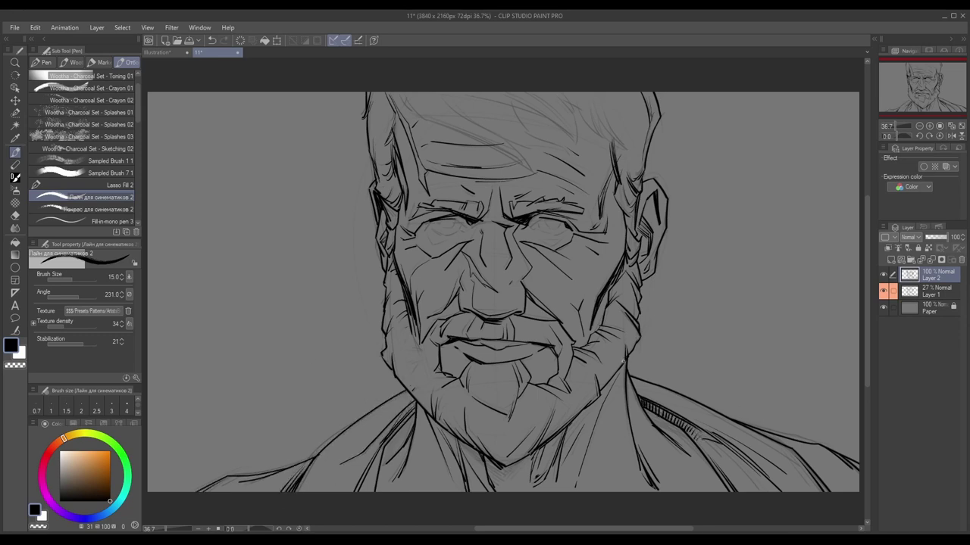
{"action": "left_click_drag", "start_coordinate": [372, 444], "coordinate": [413, 404]}
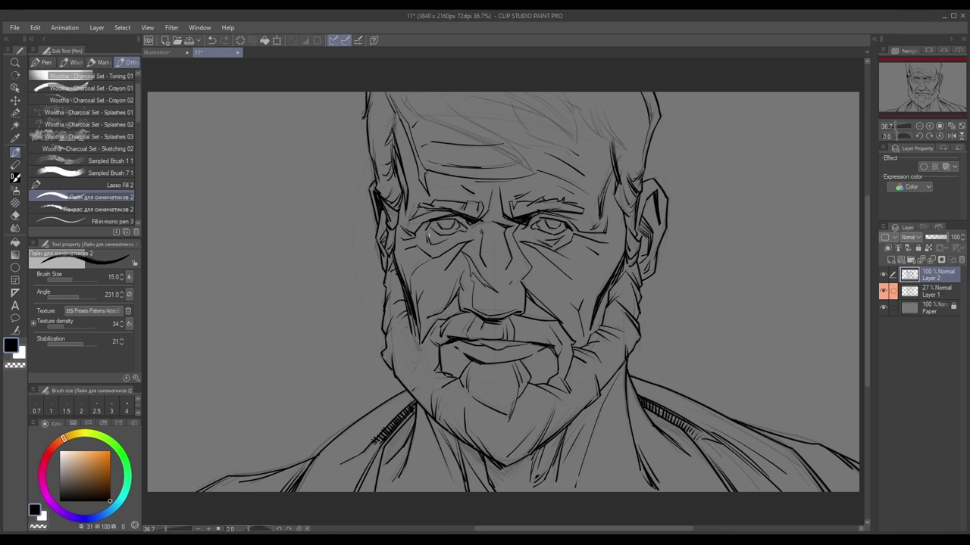
Step: Ink hair strands across the crown, then add a new Layer 3 above Layer 1
{"action": "mouse_move", "coordinate": [395, 92]}
{"action": "left_mouse_down"}
{"action": "mouse_move", "coordinate": [410, 118]}
{"action": "mouse_move", "coordinate": [539, 177]}
{"action": "left_mouse_up"}
{"action": "mouse_move", "coordinate": [438, 96]}
{"action": "left_mouse_down"}
{"action": "mouse_move", "coordinate": [497, 135]}
{"action": "mouse_move", "coordinate": [579, 165]}
{"action": "left_mouse_up"}
{"action": "left_click_drag", "start_coordinate": [508, 103], "coordinate": [566, 149]}
{"action": "left_click_drag", "start_coordinate": [466, 94], "coordinate": [567, 131]}
{"action": "left_click_drag", "start_coordinate": [560, 96], "coordinate": [580, 150]}
{"action": "mouse_move", "coordinate": [535, 99]}
{"action": "left_mouse_down"}
{"action": "mouse_move", "coordinate": [566, 127]}
{"action": "mouse_move", "coordinate": [598, 135]}
{"action": "left_mouse_up"}
{"action": "mouse_move", "coordinate": [585, 98]}
{"action": "left_mouse_down"}
{"action": "mouse_move", "coordinate": [603, 138]}
{"action": "mouse_move", "coordinate": [626, 151]}
{"action": "left_mouse_up"}
{"action": "left_click_drag", "start_coordinate": [611, 109], "coordinate": [617, 136]}
{"action": "mouse_move", "coordinate": [440, 94]}
{"action": "left_mouse_down"}
{"action": "mouse_move", "coordinate": [475, 120]}
{"action": "mouse_move", "coordinate": [567, 132]}
{"action": "left_mouse_up"}
{"action": "left_click", "coordinate": [938, 291]}
{"action": "left_click", "coordinate": [891, 260]}
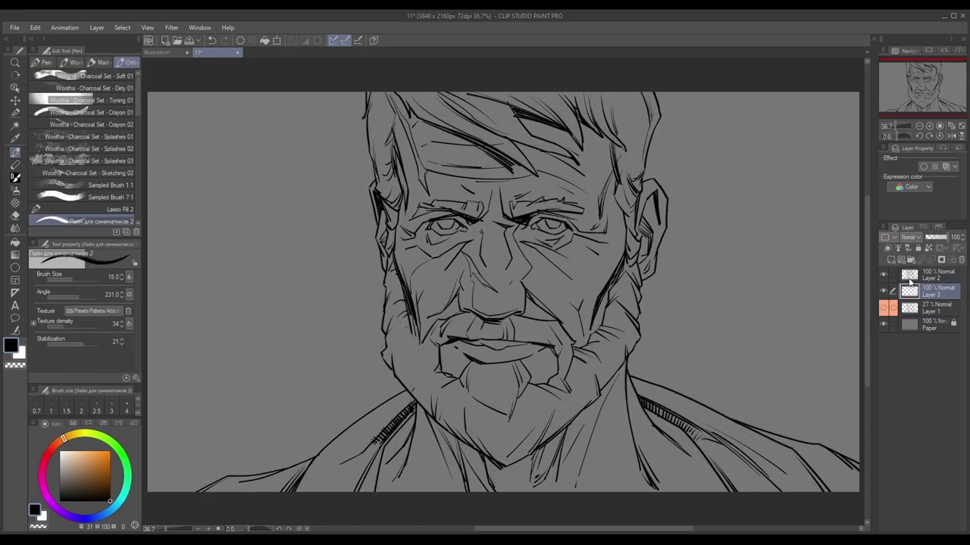
Step: Hatch shoulder shadows inside polygon selections along both shoulders, then deselect
{"action": "left_click", "coordinate": [933, 276]}
{"action": "key", "text": "m"}
{"action": "left_click", "coordinate": [640, 400]}
{"action": "left_click", "coordinate": [735, 492]}
{"action": "double_click", "coordinate": [712, 492]}
{"action": "left_click", "coordinate": [415, 401]}
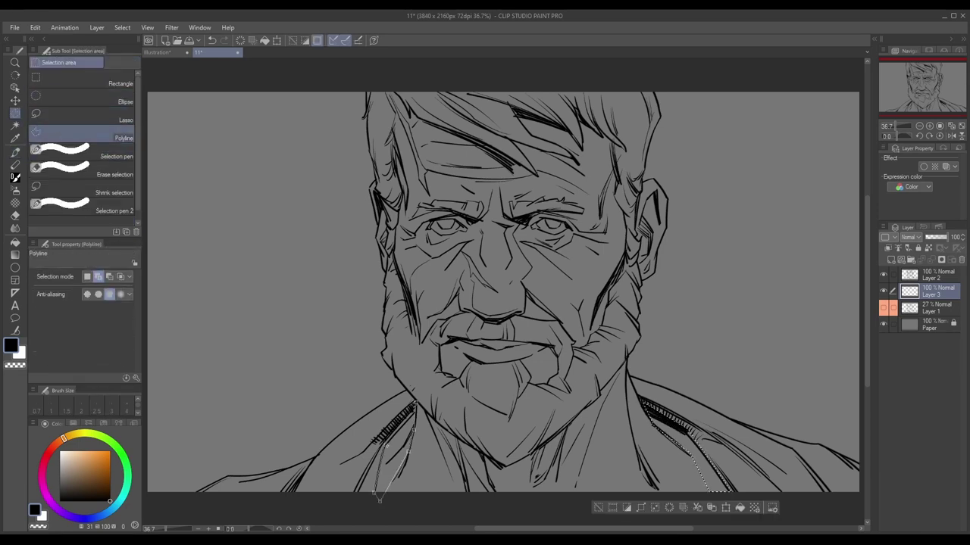
{"action": "double_click", "coordinate": [379, 500]}
{"action": "key", "text": "p"}
{"action": "left_click_drag", "start_coordinate": [643, 405], "coordinate": [704, 470]}
{"action": "left_click_drag", "start_coordinate": [413, 409], "coordinate": [383, 455]}
{"action": "key", "text": "ctrl+d"}
Step: Re-ink the right ear contour
{"action": "key", "text": "e"}
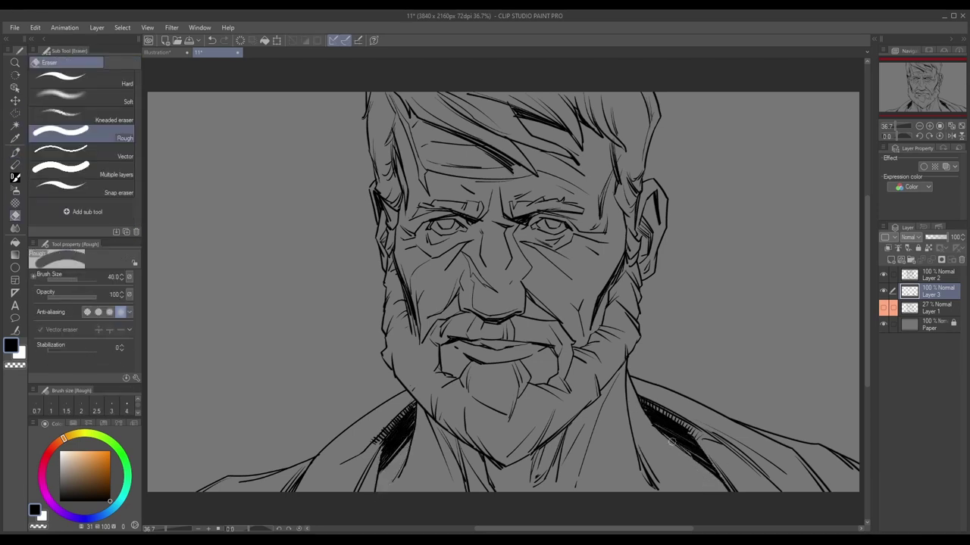
{"action": "key", "text": "p"}
{"action": "left_click_drag", "start_coordinate": [655, 206], "coordinate": [661, 233]}
{"action": "left_click_drag", "start_coordinate": [650, 197], "coordinate": [657, 230]}
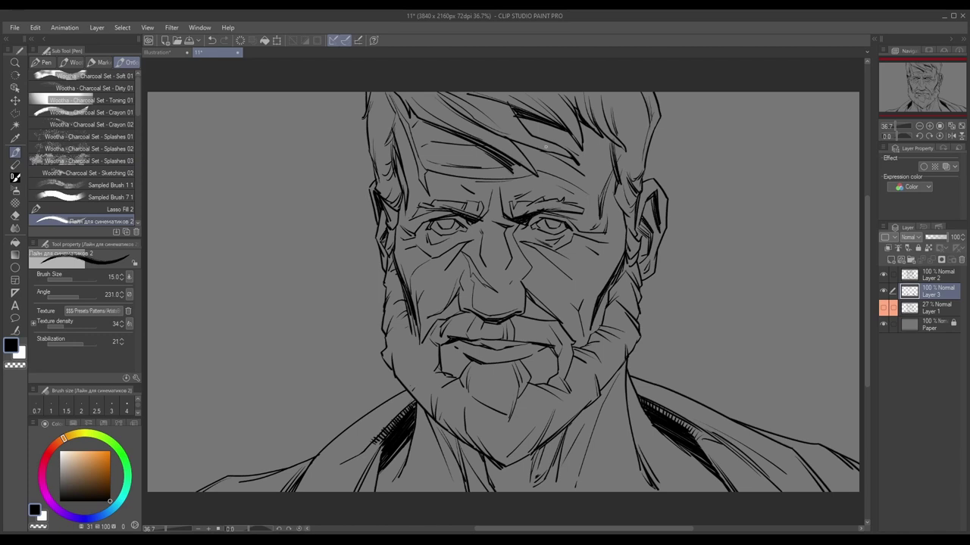
Step: Outline the shadow area under the chin with a polygon selection
{"action": "key", "text": "m"}
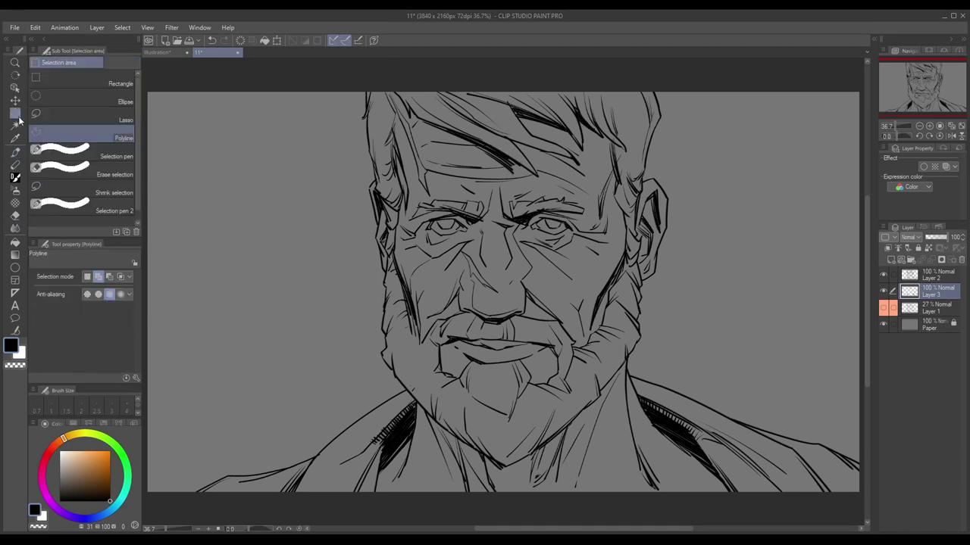
{"action": "left_click", "coordinate": [412, 398]}
{"action": "left_click", "coordinate": [454, 437]}
{"action": "left_click", "coordinate": [503, 464]}
{"action": "left_click", "coordinate": [621, 371]}
{"action": "left_click", "coordinate": [635, 483]}
{"action": "double_click", "coordinate": [422, 491]}
Step: Darken the under-chin shadow, deselect, ink a jaw stroke and add Layer 4
{"action": "key", "text": "p"}
{"action": "mouse_move", "coordinate": [512, 489]}
{"action": "left_mouse_down"}
{"action": "mouse_move", "coordinate": [594, 409]}
{"action": "mouse_move", "coordinate": [455, 424]}
{"action": "mouse_move", "coordinate": [508, 484]}
{"action": "left_mouse_up"}
{"action": "left_click_drag", "start_coordinate": [424, 435], "coordinate": [530, 488]}
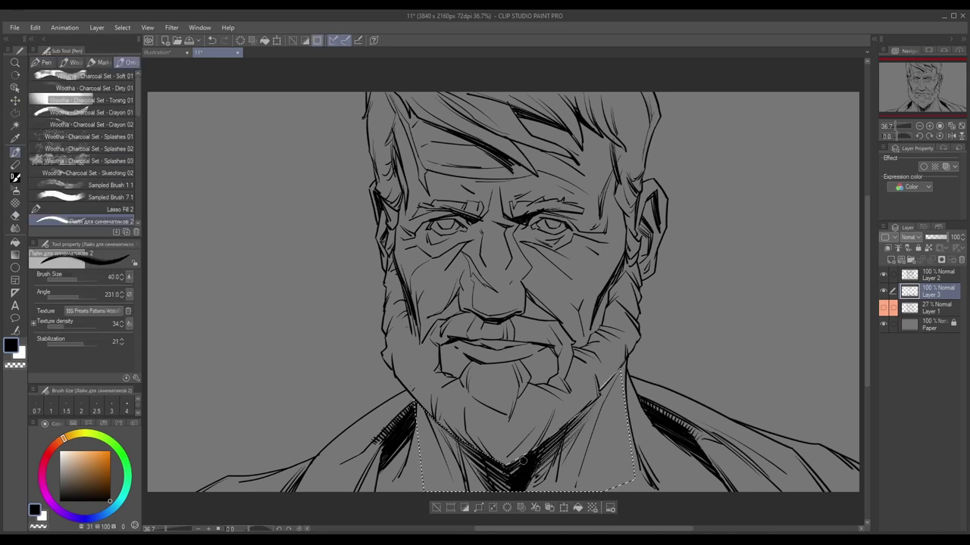
{"action": "left_click_drag", "start_coordinate": [545, 440], "coordinate": [500, 489]}
{"action": "key", "text": "ctrl+z"}
{"action": "key", "text": "ctrl+d"}
{"action": "left_click_drag", "start_coordinate": [580, 413], "coordinate": [487, 482]}
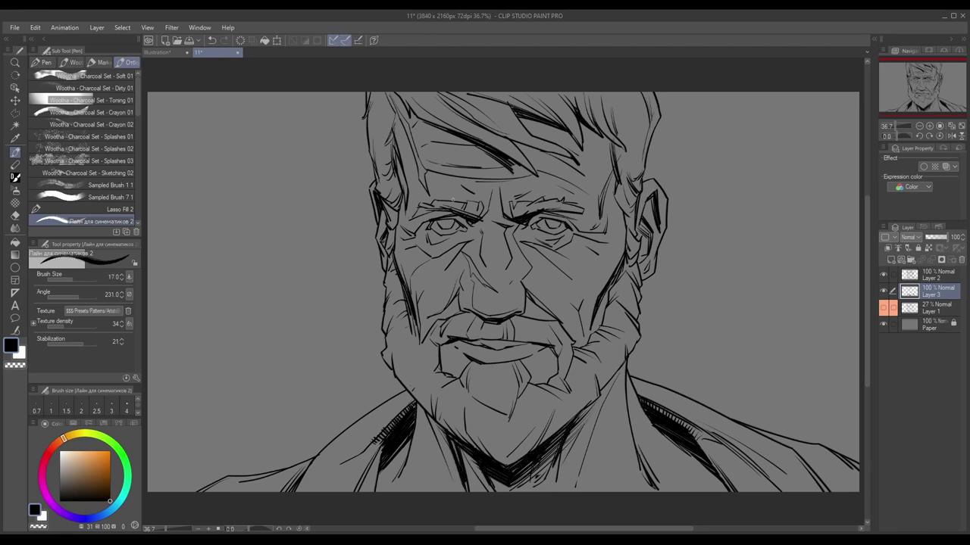
{"action": "key", "text": "ctrl+shift+n"}
Step: Fill the whole figure silhouette with flat grey and clear the selection
{"action": "key", "text": "g"}
{"action": "left_click", "coordinate": [432, 357]}
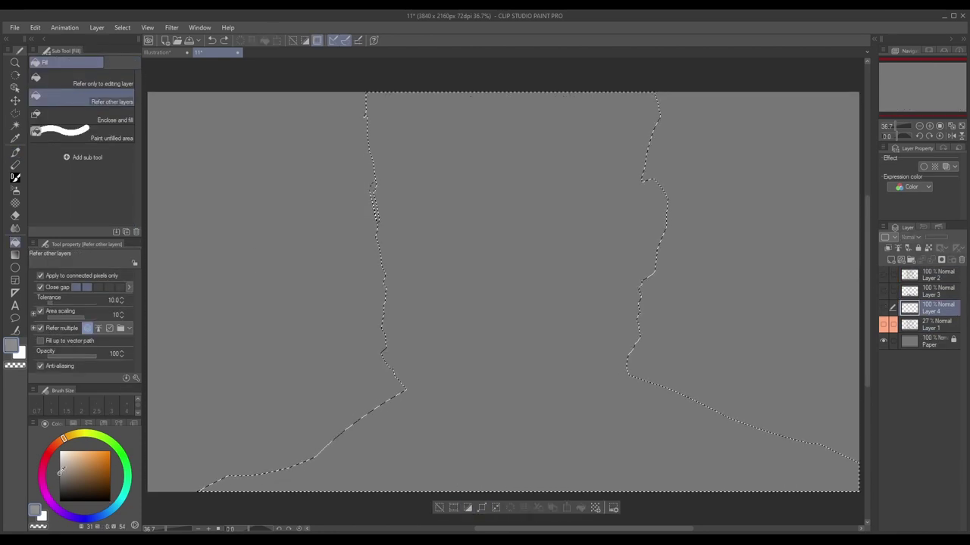
{"action": "key", "text": "ctrl+d"}
{"action": "key", "text": "p"}
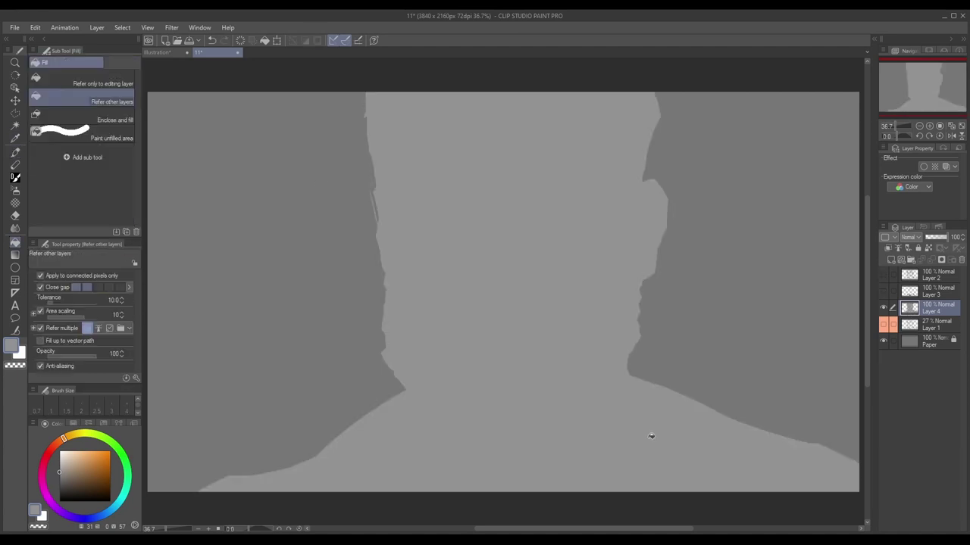
{"action": "left_click", "coordinate": [51, 219]}
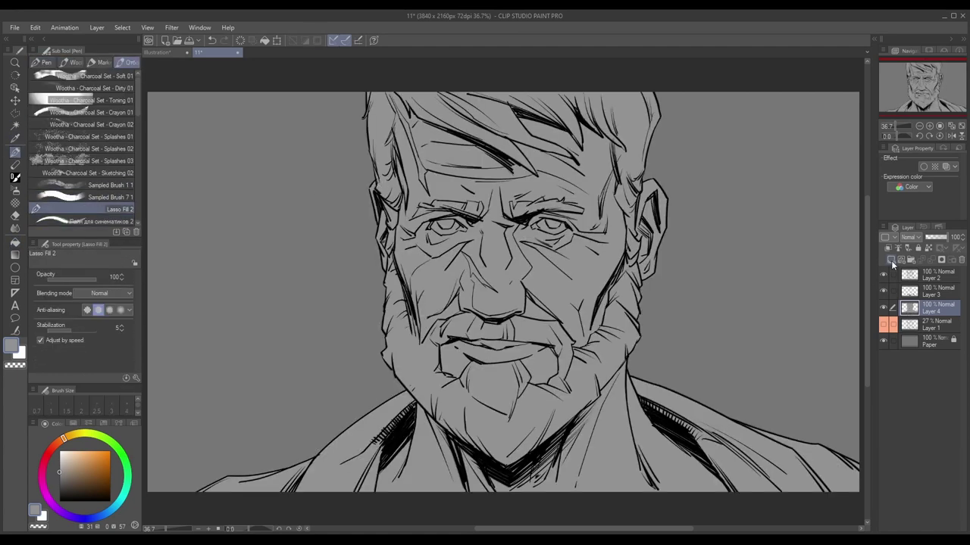
Step: On new Layer 5, use the marker brush to paint tan skin over the face, neck and chest
{"action": "left_click", "coordinate": [892, 260]}
{"action": "key", "text": "p"}
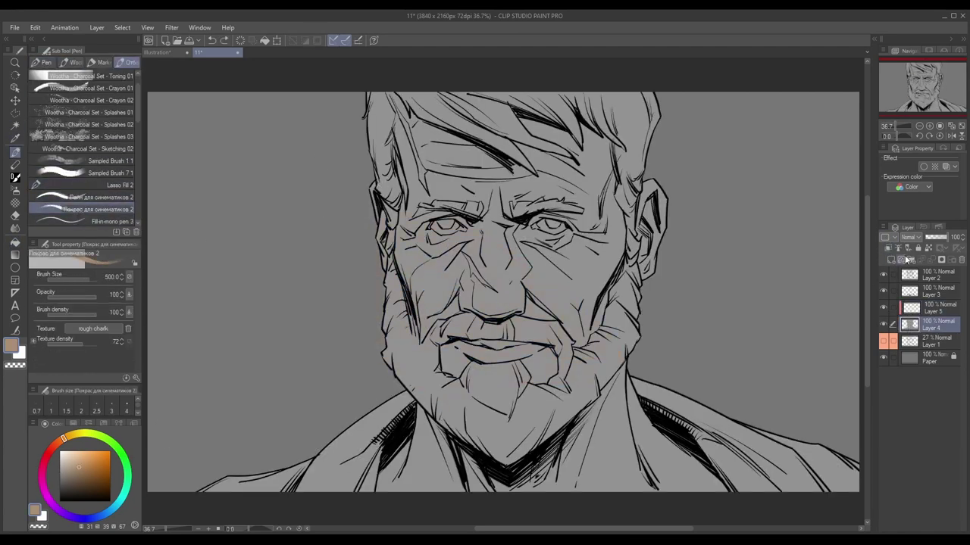
{"action": "key", "text": "p"}
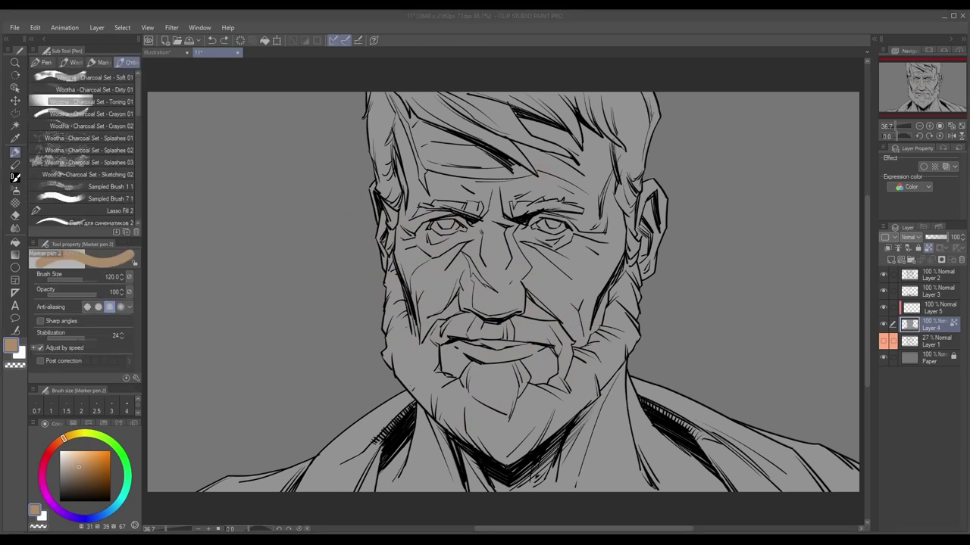
{"action": "left_click_drag", "start_coordinate": [602, 239], "coordinate": [581, 226]}
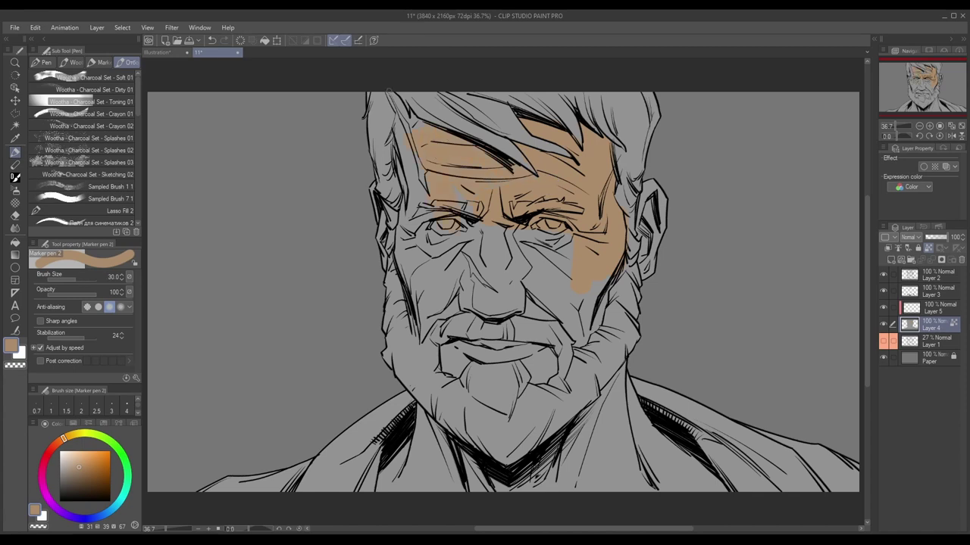
{"action": "left_click_drag", "start_coordinate": [409, 170], "coordinate": [583, 305]}
{"action": "key", "text": "bracketright"}
{"action": "left_click_drag", "start_coordinate": [585, 467], "coordinate": [618, 380]}
{"action": "key", "text": "bracketleft"}
{"action": "key", "text": "bracketleft"}
{"action": "key", "text": "bracketleft"}
{"action": "key", "text": "bracketright"}
{"action": "mouse_move", "coordinate": [500, 223]}
{"action": "left_mouse_down"}
{"action": "mouse_move", "coordinate": [485, 303]}
{"action": "mouse_move", "coordinate": [421, 320]}
{"action": "left_mouse_up"}
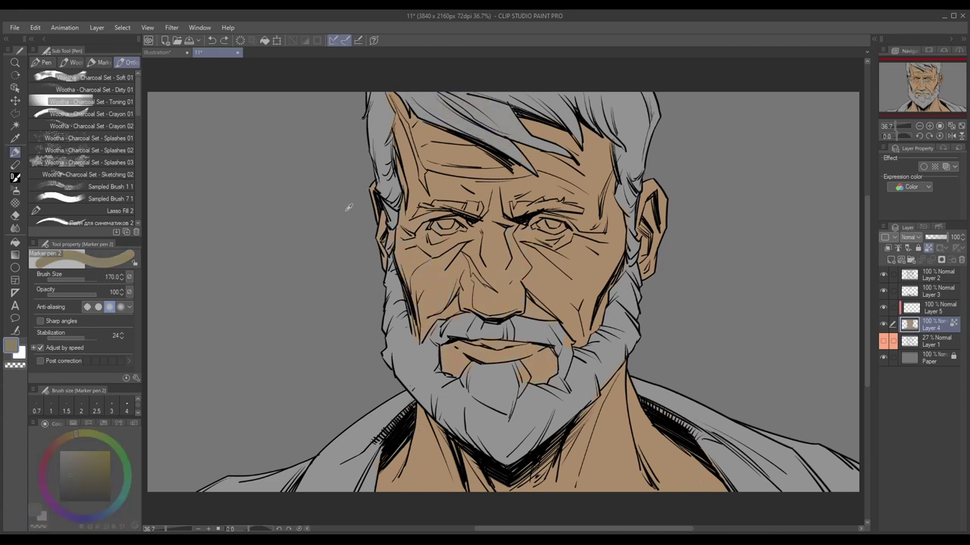
Step: Paint the shirt and shoulders dark olive with dark red accents
{"action": "key", "text": "bracketright"}
{"action": "key", "text": "bracketright"}
{"action": "mouse_move", "coordinate": [779, 449]}
{"action": "left_mouse_down"}
{"action": "mouse_move", "coordinate": [820, 489]}
{"action": "mouse_move", "coordinate": [682, 401]}
{"action": "left_mouse_up"}
{"action": "key", "text": "bracketright"}
{"action": "key", "text": "bracketright"}
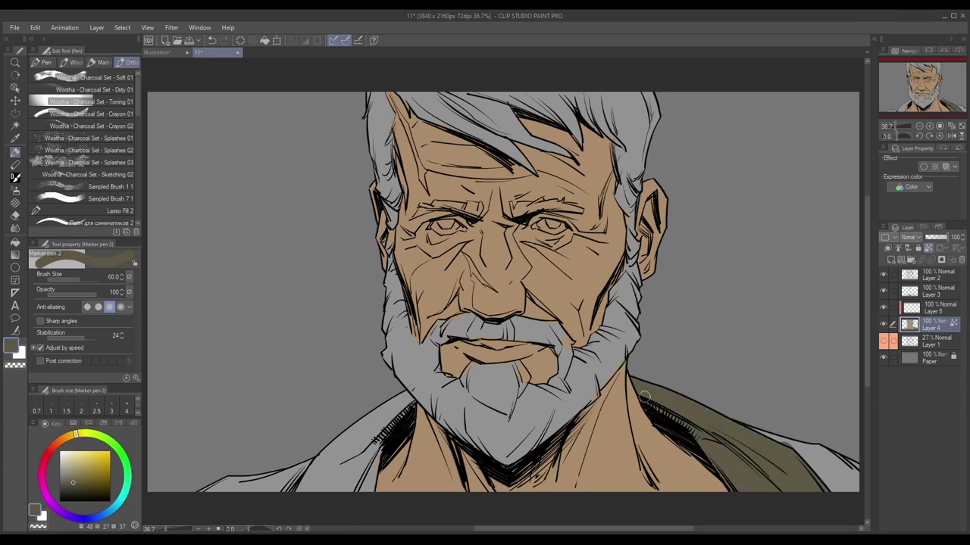
{"action": "left_click_drag", "start_coordinate": [409, 398], "coordinate": [303, 503]}
{"action": "key", "text": "bracketleft"}
{"action": "key", "text": "bracketleft"}
{"action": "key", "text": "bracketleft"}
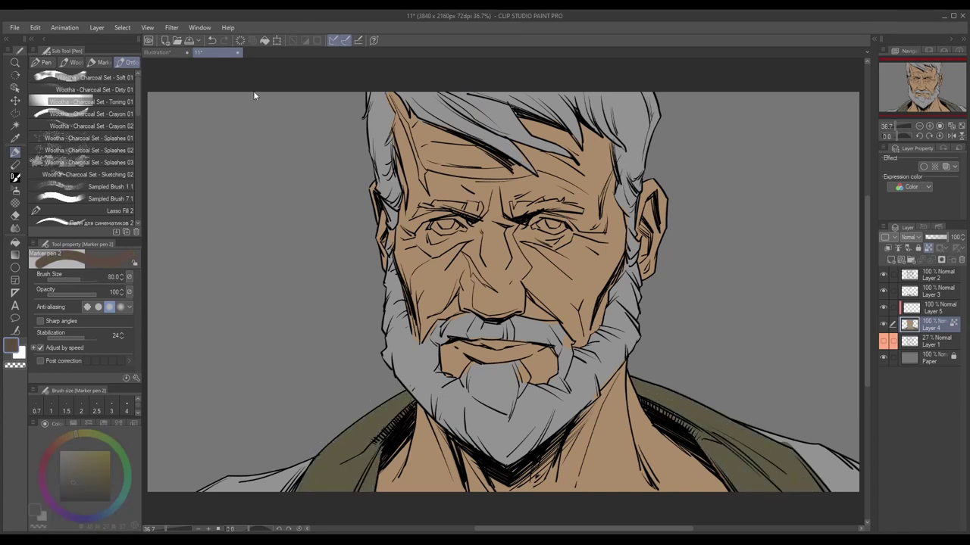
{"action": "mouse_move", "coordinate": [795, 445]}
{"action": "left_mouse_down"}
{"action": "mouse_move", "coordinate": [845, 497]}
{"action": "mouse_move", "coordinate": [750, 421]}
{"action": "left_mouse_up"}
{"action": "left_click_drag", "start_coordinate": [311, 464], "coordinate": [193, 482]}
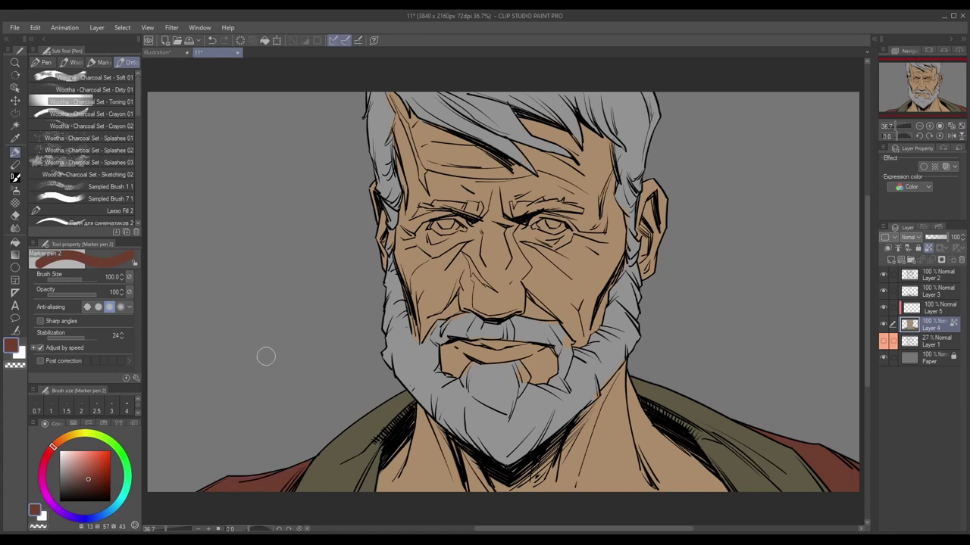
{"action": "key", "text": "bracketright"}
{"action": "left_click_drag", "start_coordinate": [500, 119], "coordinate": [415, 96]}
Step: Fill the hair and beard olive, then touch up the chin and both eyebrows
{"action": "key", "text": "g"}
{"action": "left_click", "coordinate": [394, 288]}
{"action": "key", "text": "p"}
{"action": "key", "text": "bracketleft"}
{"action": "key", "text": "bracketleft"}
{"action": "key", "text": "bracketleft"}
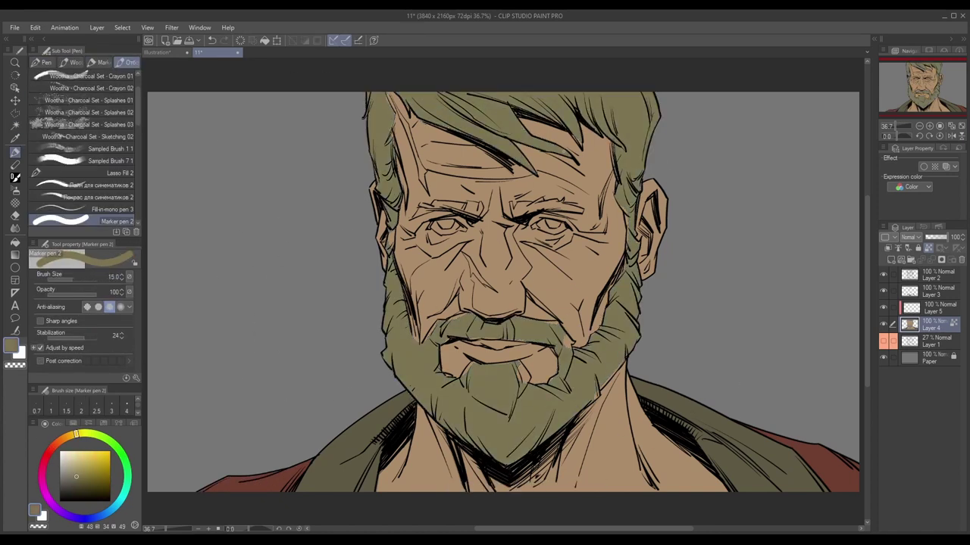
{"action": "key", "text": "bracketleft"}
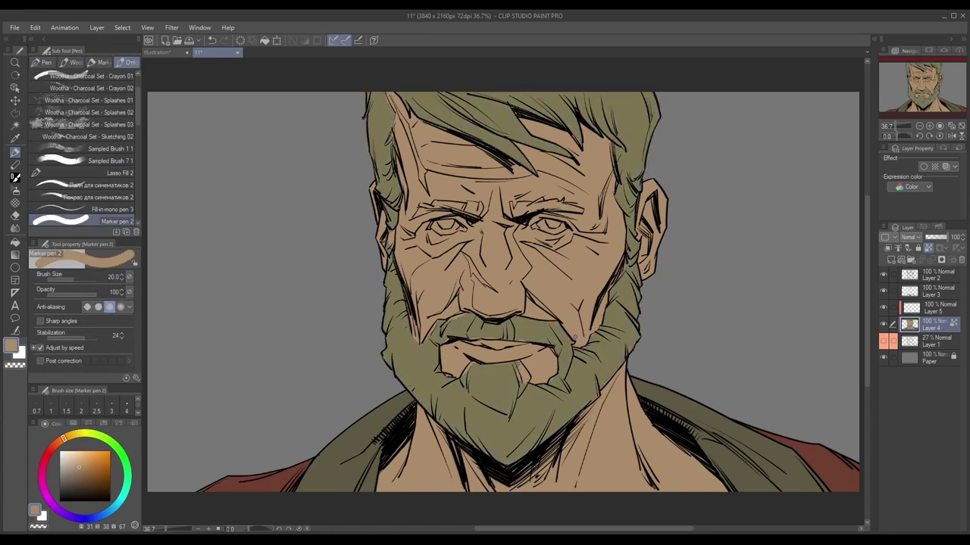
{"action": "left_click_drag", "start_coordinate": [523, 379], "coordinate": [490, 365]}
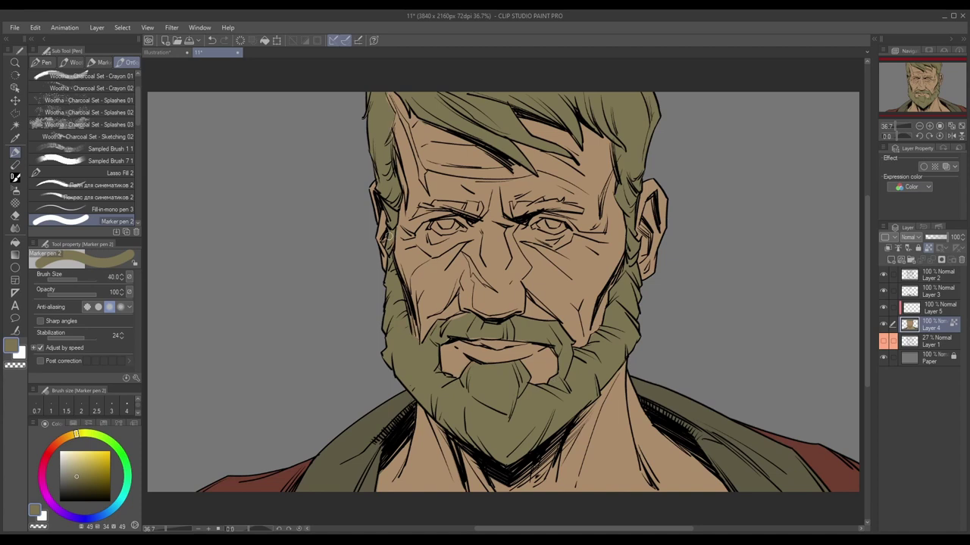
{"action": "key", "text": "bracketleft"}
{"action": "key", "text": "bracketright"}
{"action": "left_click_drag", "start_coordinate": [435, 205], "coordinate": [481, 207]}
{"action": "left_click_drag", "start_coordinate": [541, 209], "coordinate": [581, 201]}
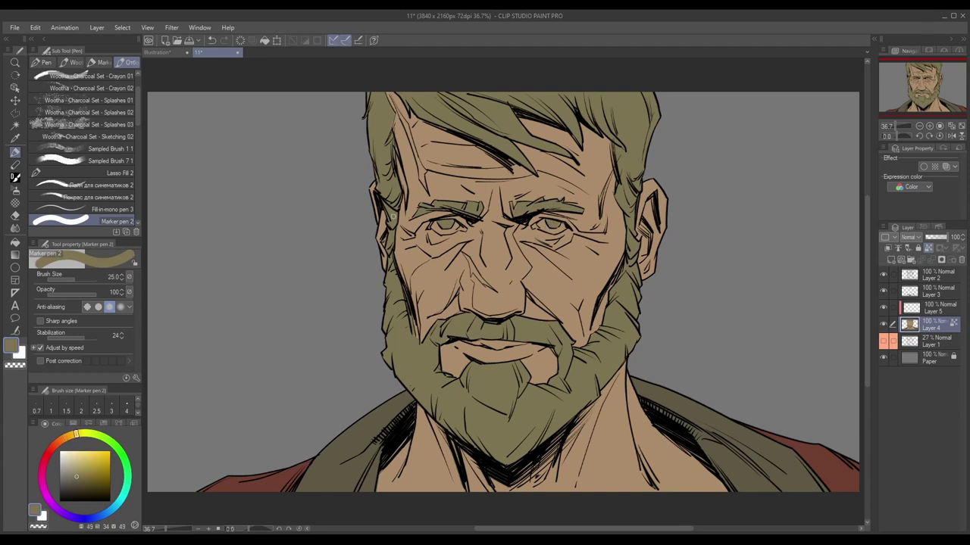
Step: Add a new background layer, Layer 6, and paint it brown
{"action": "left_click", "coordinate": [307, 155], "text": "alt"}
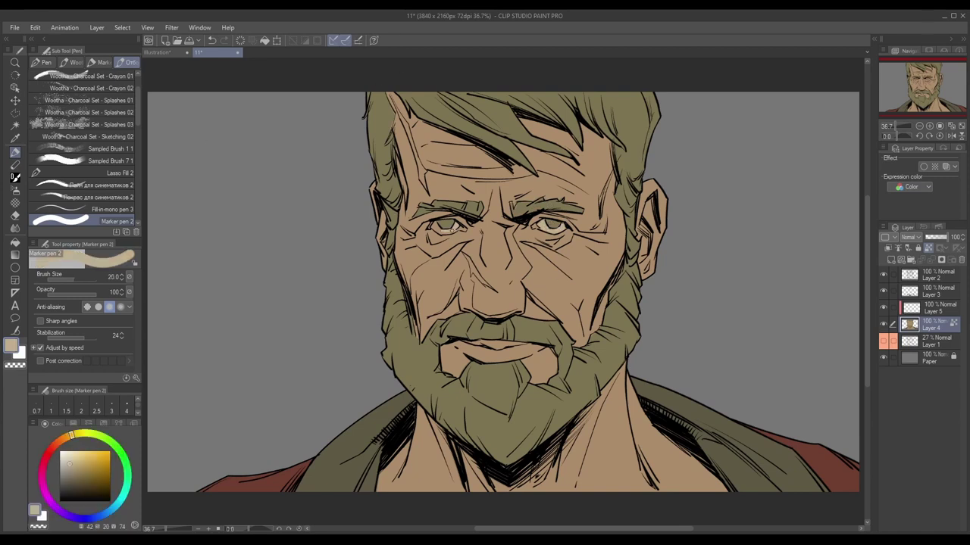
{"action": "left_click", "coordinate": [888, 260]}
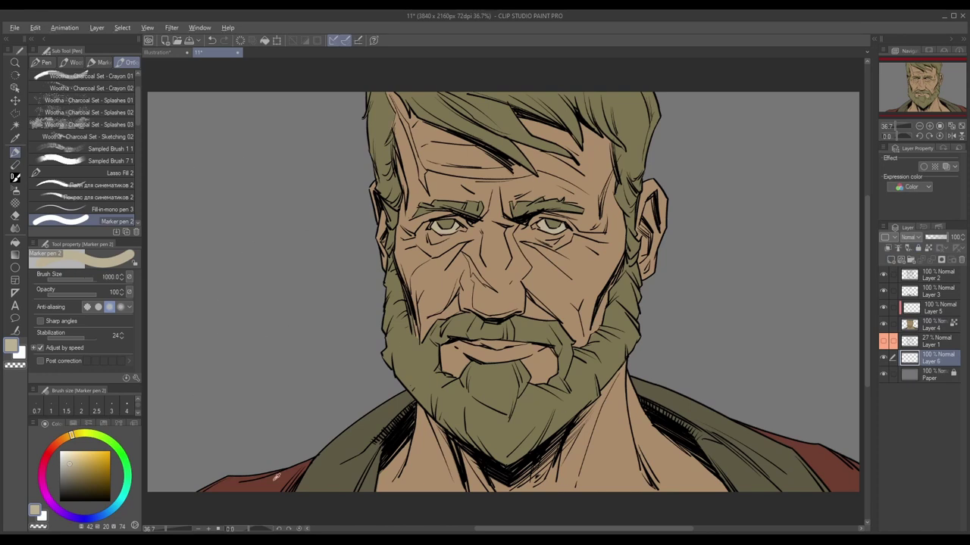
{"action": "left_click", "coordinate": [83, 475]}
{"action": "mouse_move", "coordinate": [758, 303]}
{"action": "left_mouse_down"}
{"action": "mouse_move", "coordinate": [372, 189]}
{"action": "mouse_move", "coordinate": [723, 311]}
{"action": "left_mouse_up"}
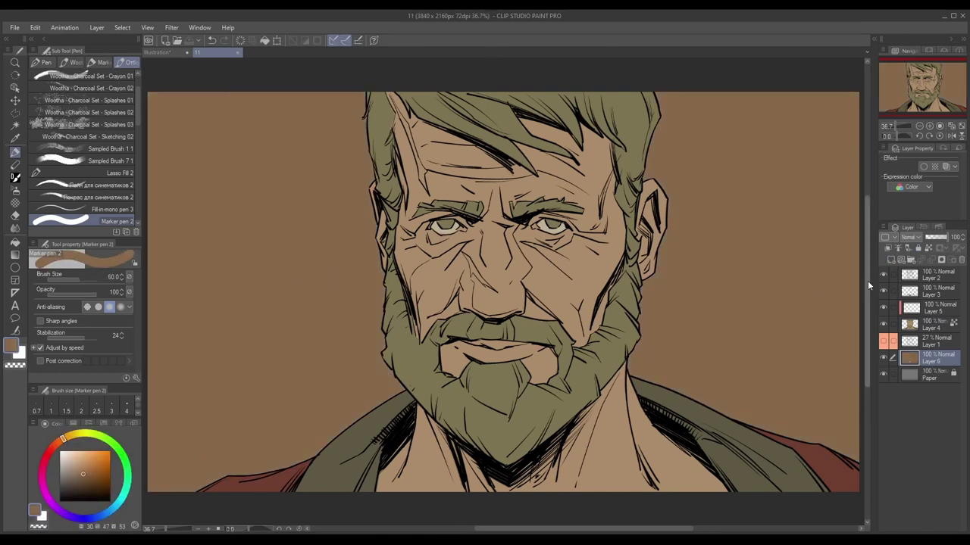
{"action": "left_click", "coordinate": [933, 308]}
Step: Select the skin area and shade the nose darker with a textured brush
{"action": "scroll", "coordinate": [73, 162], "scroll_direction": "down", "scroll_amount": 3}
{"action": "left_click", "coordinate": [74, 161]}
{"action": "left_click", "coordinate": [909, 324], "text": "ctrl"}
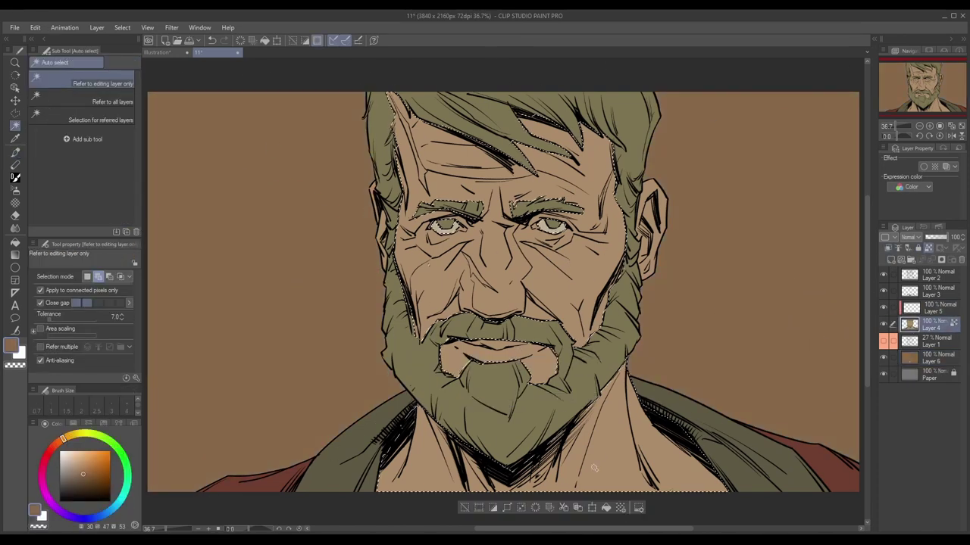
{"action": "key", "text": "bracketleft"}
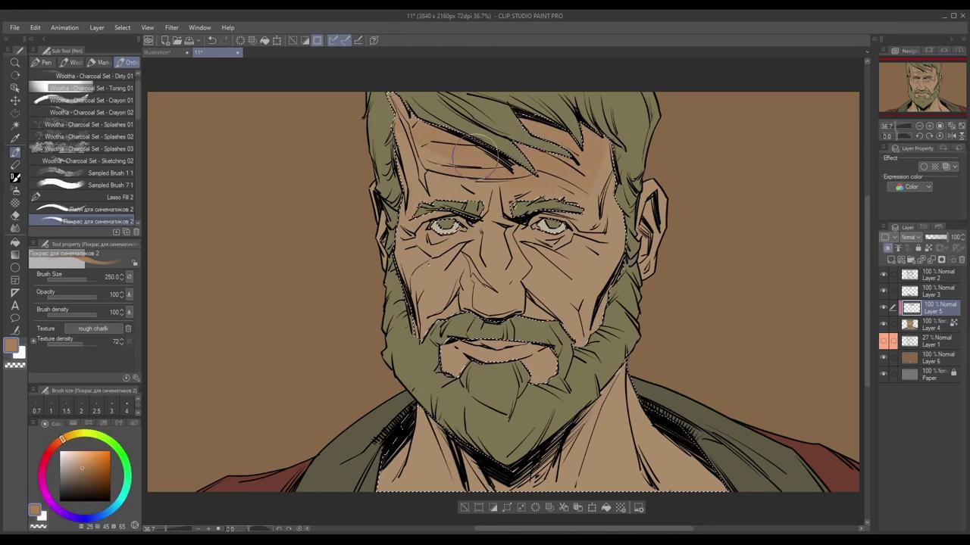
{"action": "key", "text": "bracketleft"}
{"action": "key", "text": "bracketleft"}
{"action": "key", "text": "bracketleft"}
{"action": "left_click_drag", "start_coordinate": [488, 257], "coordinate": [548, 199]}
{"action": "key", "text": "bracketright"}
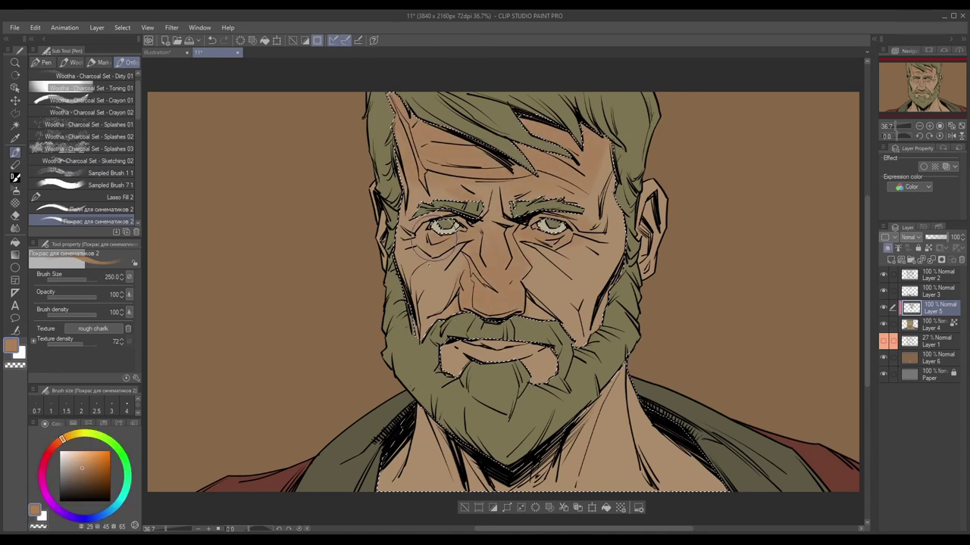
{"action": "key", "text": "bracketleft"}
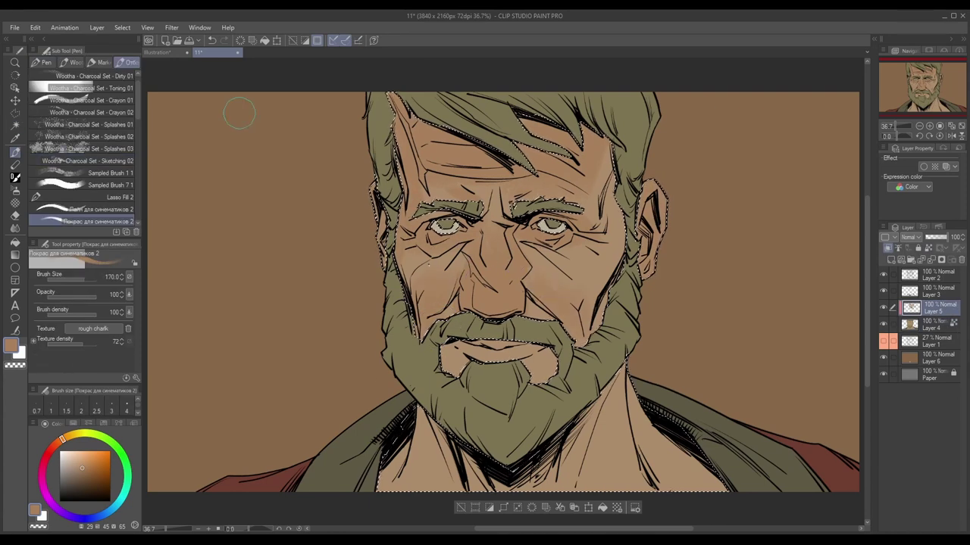
{"action": "key", "text": "bracketleft"}
{"action": "key", "text": "bracketleft"}
{"action": "key", "text": "bracketleft"}
{"action": "key", "text": "bracketleft"}
{"action": "key", "text": "bracketleft"}
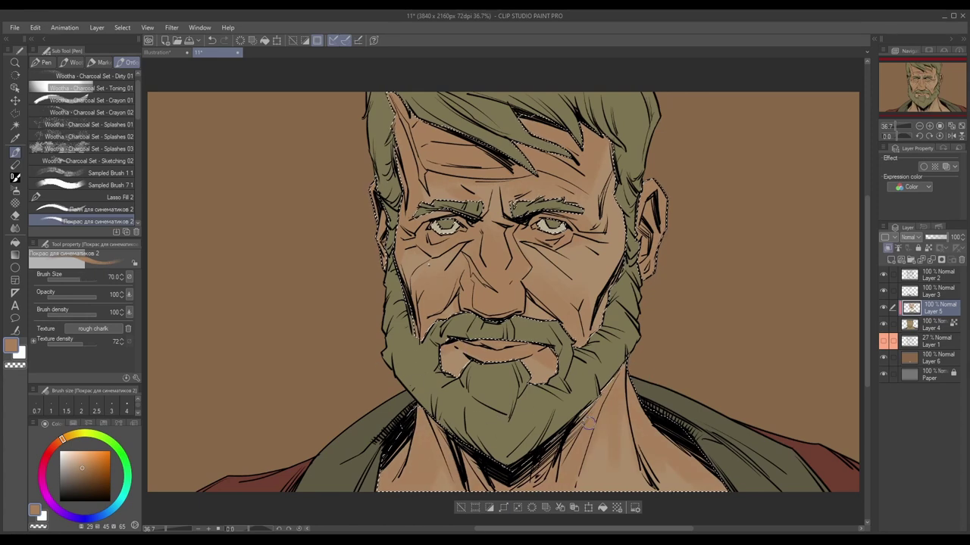
Step: Try reddish-brown and lighter skin shading colours while adjusting brush size
{"action": "left_click", "coordinate": [476, 257], "text": "alt"}
{"action": "key", "text": "bracketleft"}
{"action": "key", "text": "bracketleft"}
{"action": "key", "text": "bracketleft"}
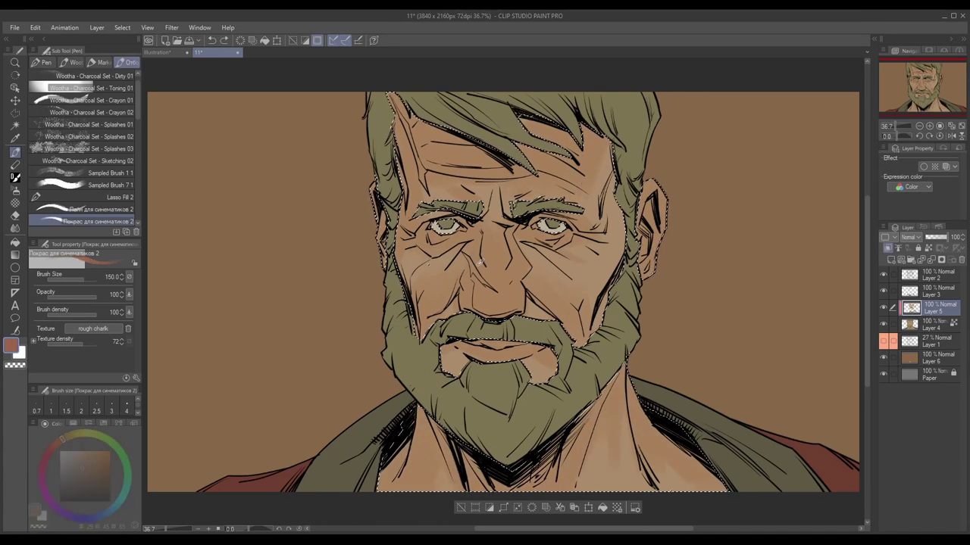
{"action": "key", "text": "bracketleft"}
{"action": "left_click", "coordinate": [488, 251], "text": "alt"}
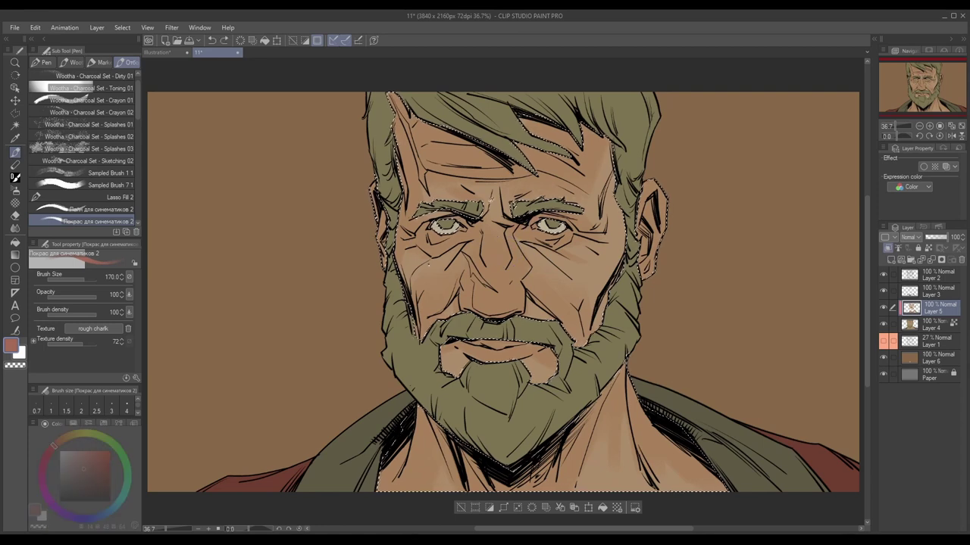
{"action": "key", "text": "bracketright"}
{"action": "key", "text": "bracketright"}
{"action": "left_click", "coordinate": [644, 235], "text": "alt"}
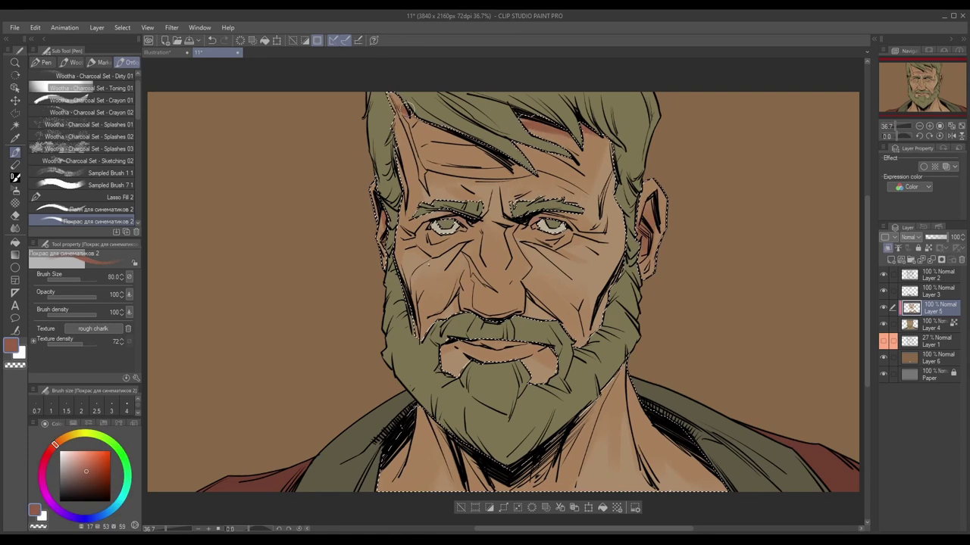
{"action": "key", "text": "bracketright"}
{"action": "key", "text": "bracketright"}
{"action": "key", "text": "bracketright"}
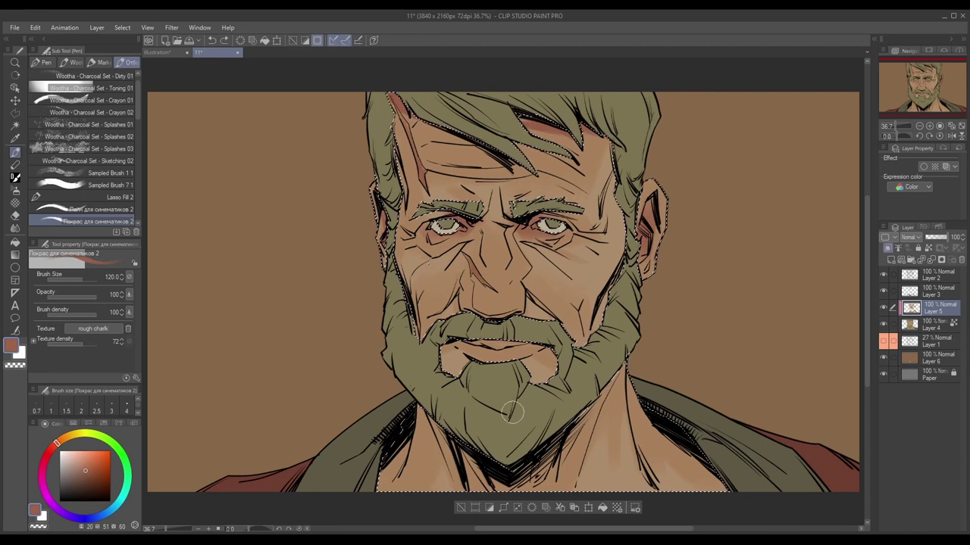
{"action": "key", "text": "bracketleft"}
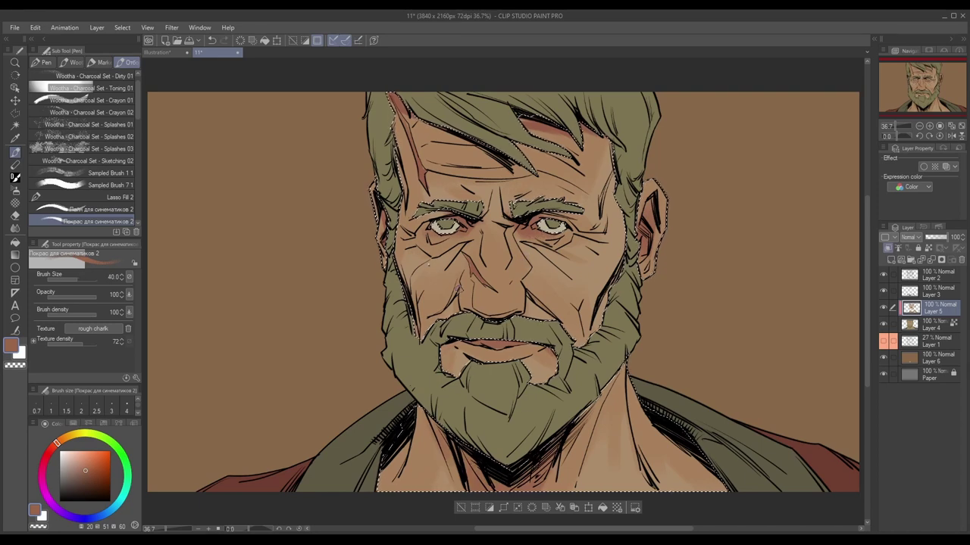
{"action": "left_click", "coordinate": [624, 324], "text": "alt"}
{"action": "key", "text": "bracketright"}
{"action": "key", "text": "bracketright"}
{"action": "key", "text": "bracketright"}
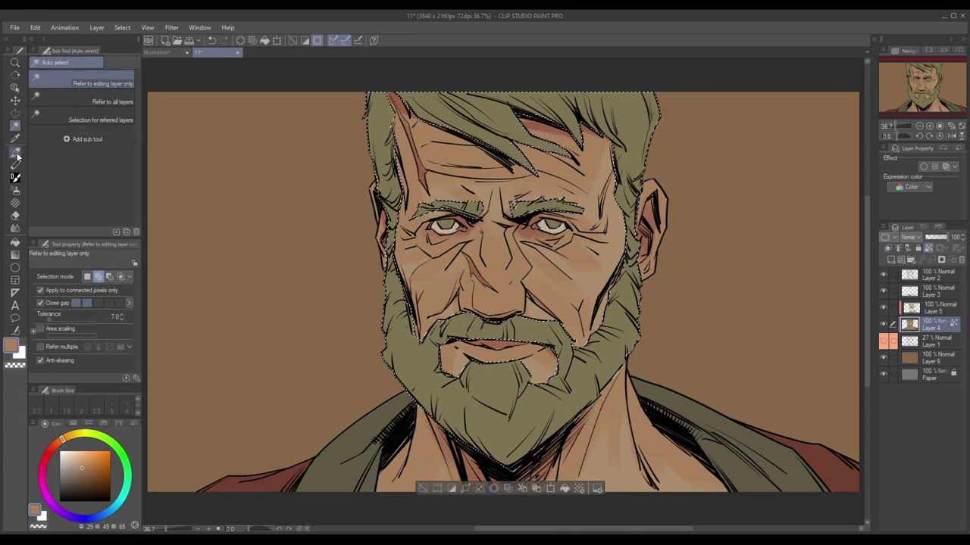
Step: Shade the beard's left side greyish olive-brown, paint the chin olive, and deselect
{"action": "left_click", "coordinate": [559, 339], "text": "alt"}
{"action": "key", "text": "bracketright"}
{"action": "key", "text": "bracketright"}
{"action": "key", "text": "bracketright"}
{"action": "left_click", "coordinate": [479, 226], "text": "alt"}
{"action": "key", "text": "bracketleft"}
{"action": "key", "text": "bracketleft"}
{"action": "key", "text": "bracketleft"}
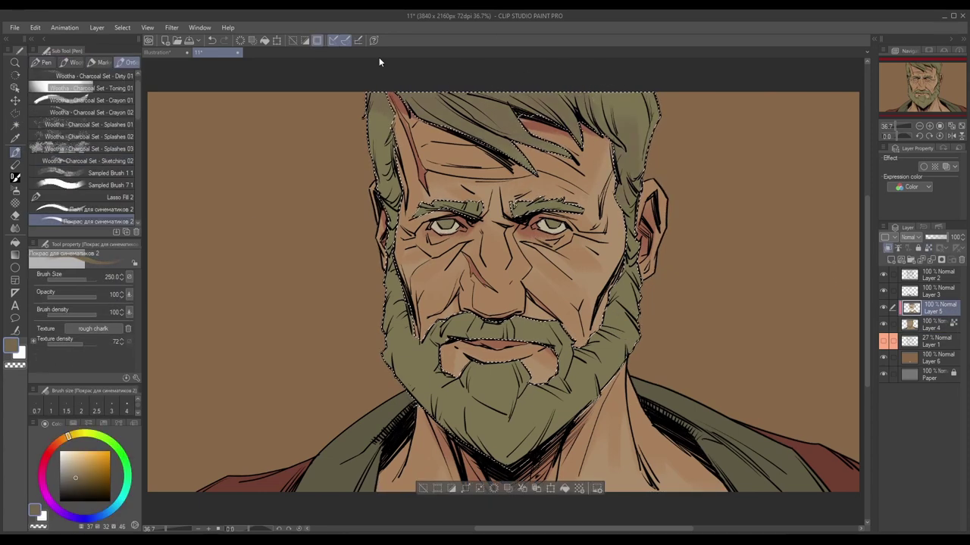
{"action": "key", "text": "bracketright"}
{"action": "key", "text": "bracketright"}
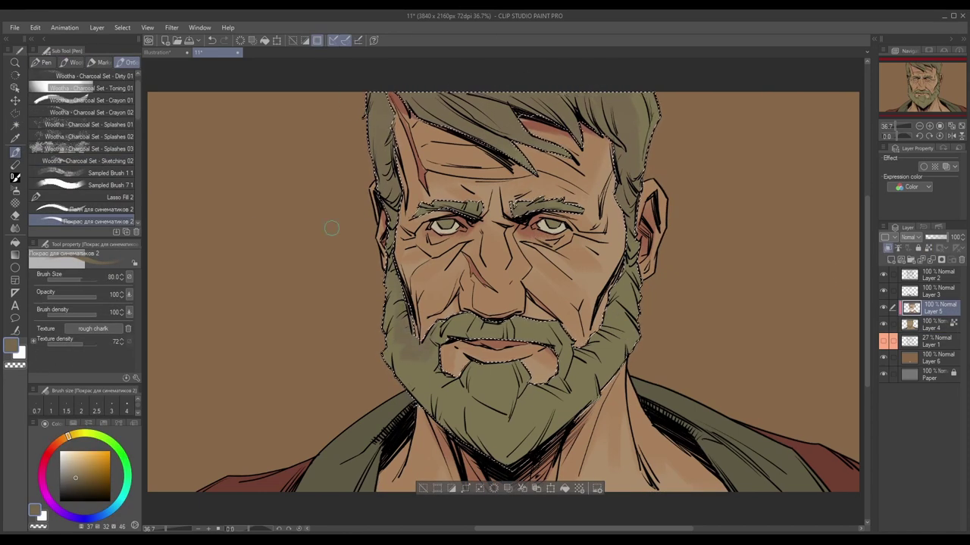
{"action": "left_click_drag", "start_coordinate": [394, 348], "coordinate": [447, 383]}
{"action": "key", "text": "bracketleft"}
{"action": "key", "text": "bracketleft"}
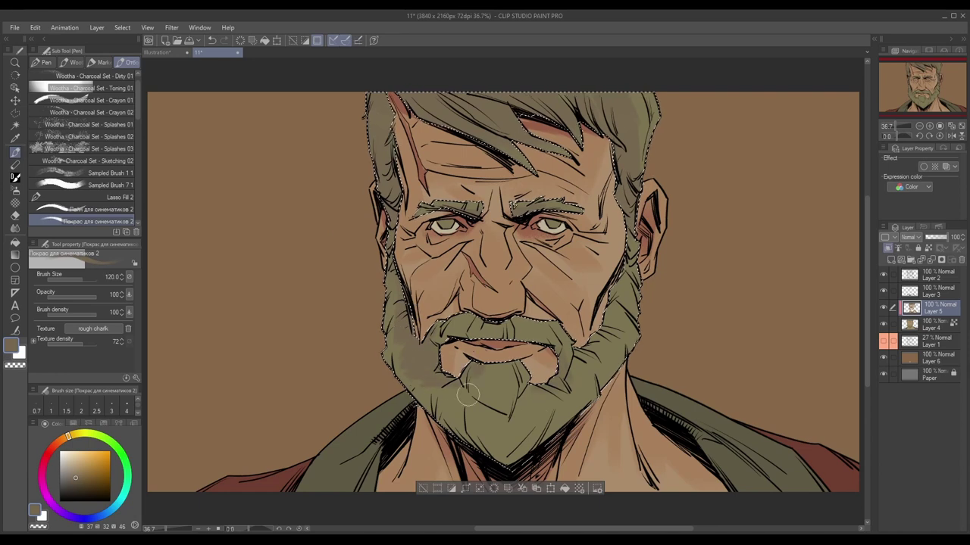
{"action": "key", "text": "bracketright"}
{"action": "key", "text": "bracketright"}
{"action": "key", "text": "bracketright"}
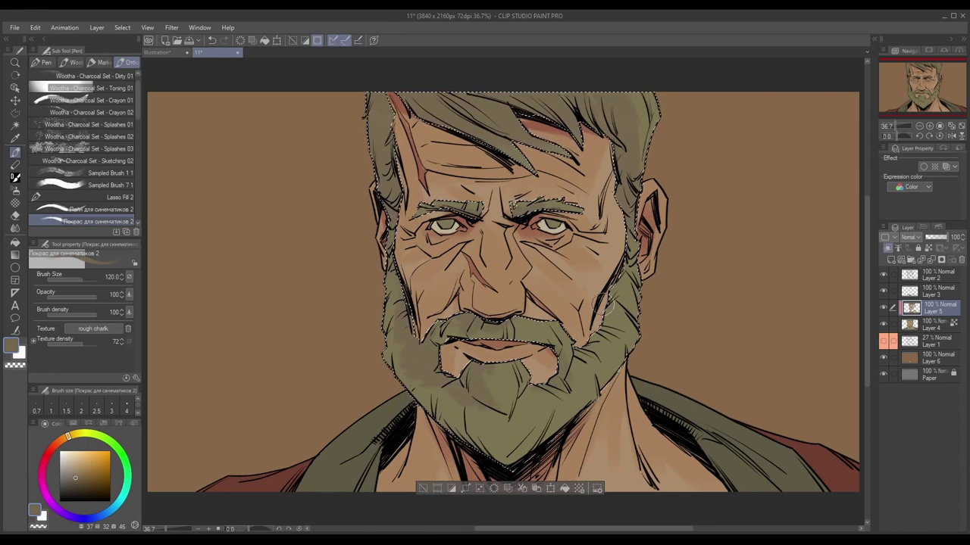
{"action": "left_click_drag", "start_coordinate": [528, 331], "coordinate": [539, 384]}
{"action": "key", "text": "ctrl+d"}
Step: On a new layer, darken the background edges dark brown with a large toning brush
{"action": "key", "text": "ctrl+shift+n"}
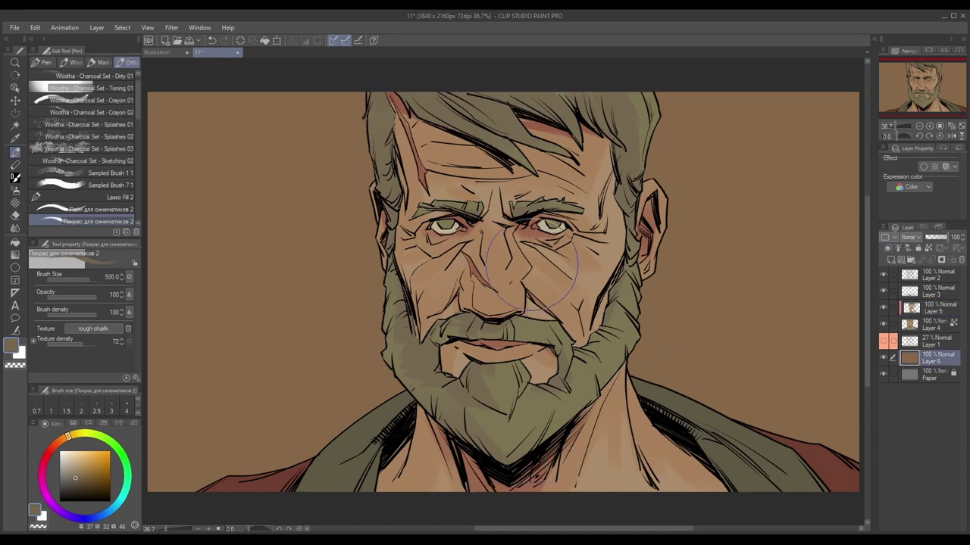
{"action": "key", "text": "bracketright"}
{"action": "key", "text": "bracketright"}
{"action": "key", "text": "bracketright"}
{"action": "left_click", "coordinate": [76, 88]}
{"action": "left_click", "coordinate": [106, 486]}
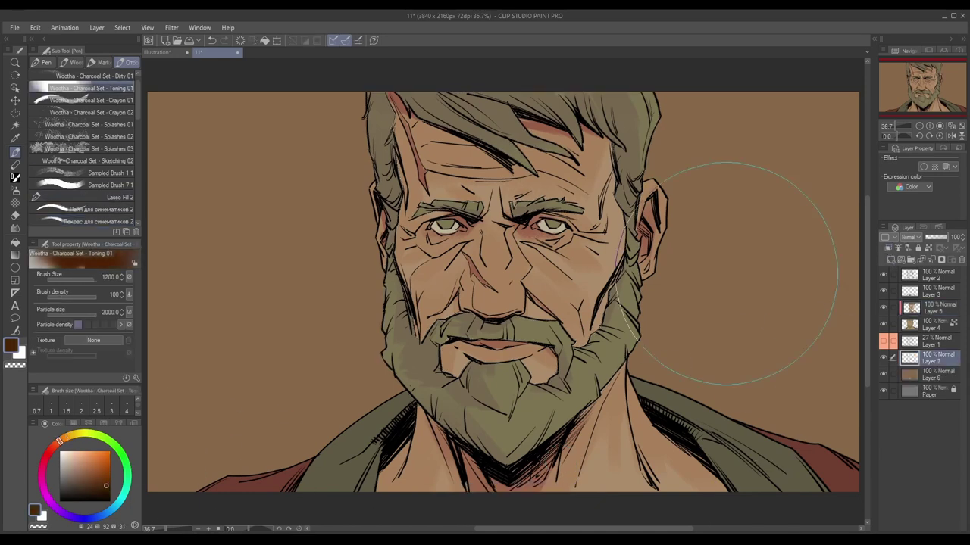
{"action": "mouse_move", "coordinate": [844, 217]}
{"action": "left_mouse_down"}
{"action": "mouse_move", "coordinate": [216, 174]}
{"action": "mouse_move", "coordinate": [253, 85]}
{"action": "left_mouse_up"}
{"action": "mouse_move", "coordinate": [696, 454]}
{"action": "left_mouse_down"}
{"action": "mouse_move", "coordinate": [199, 379]}
{"action": "mouse_move", "coordinate": [747, 346]}
{"action": "mouse_move", "coordinate": [703, 140]}
{"action": "left_mouse_up"}
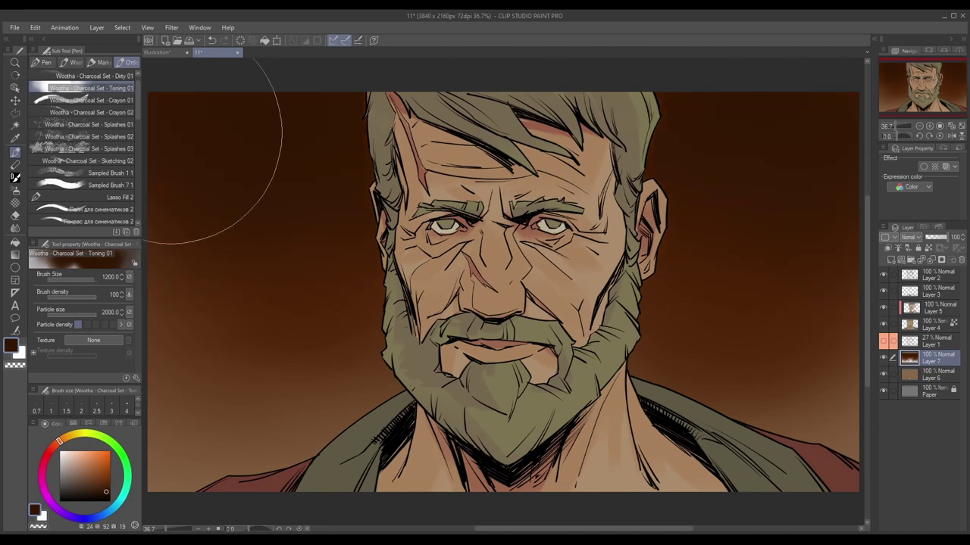
Step: Add a new layer above Layer 5 with the painting brush ready
{"action": "left_click", "coordinate": [933, 308]}
{"action": "left_click", "coordinate": [888, 250]}
{"action": "left_click", "coordinate": [91, 221]}
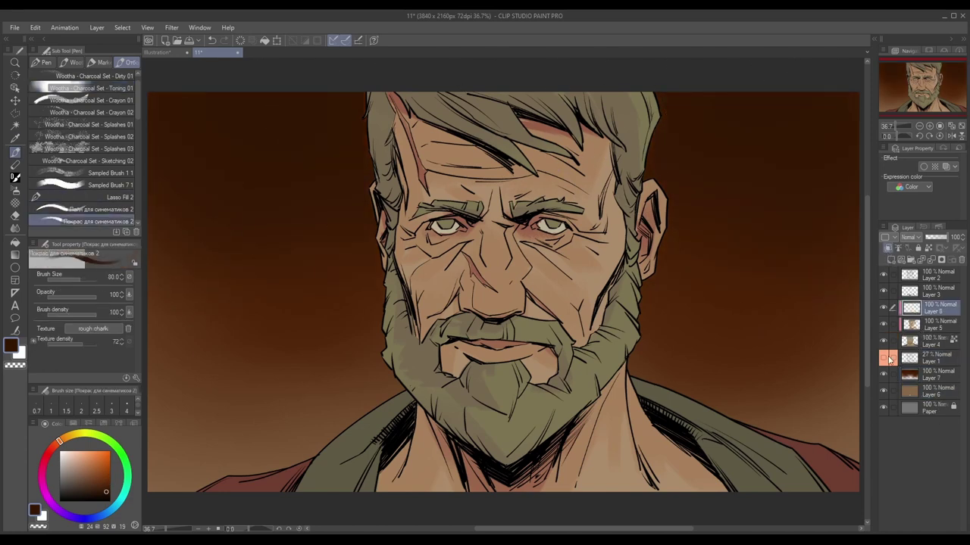
Step: Paint pale highlights on the hair, right face, nose bridge, nose tip and moustache
{"action": "mouse_move", "coordinate": [614, 95]}
{"action": "left_mouse_down"}
{"action": "mouse_move", "coordinate": [647, 144]}
{"action": "mouse_move", "coordinate": [636, 178]}
{"action": "mouse_move", "coordinate": [662, 235]}
{"action": "left_mouse_up"}
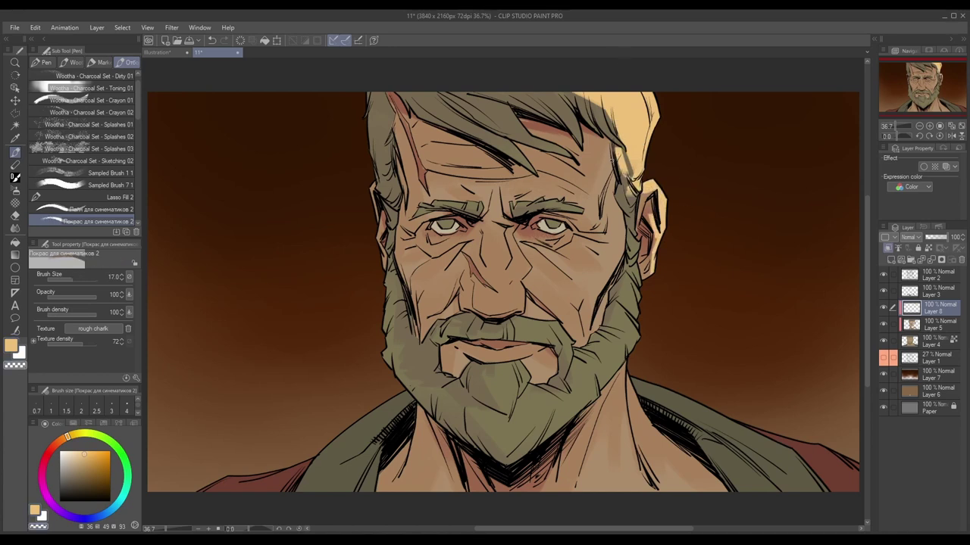
{"action": "left_click_drag", "start_coordinate": [615, 141], "coordinate": [557, 82]}
{"action": "key", "text": "bracketright"}
{"action": "key", "text": "bracketright"}
{"action": "key", "text": "bracketright"}
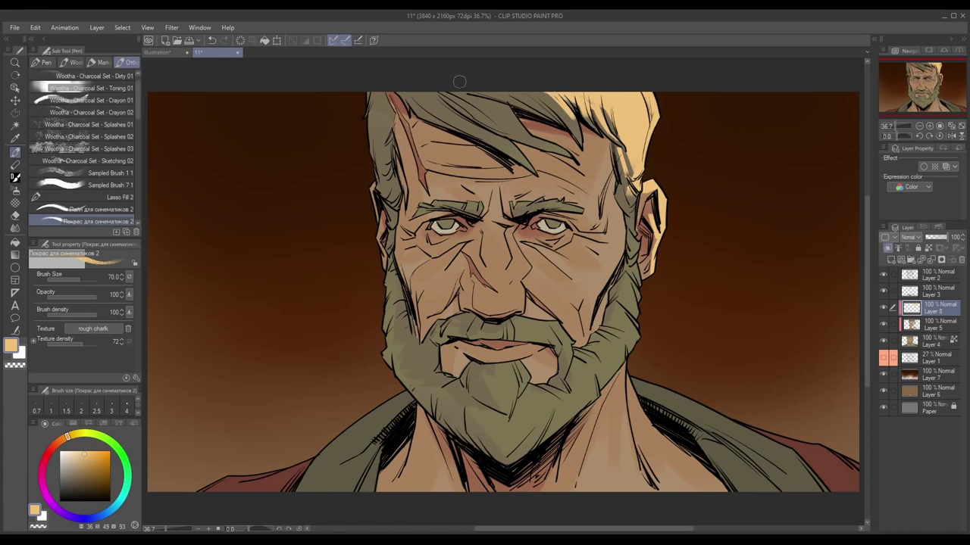
{"action": "mouse_move", "coordinate": [611, 182]}
{"action": "left_mouse_down"}
{"action": "mouse_move", "coordinate": [612, 223]}
{"action": "mouse_move", "coordinate": [600, 231]}
{"action": "mouse_move", "coordinate": [614, 231]}
{"action": "mouse_move", "coordinate": [585, 293]}
{"action": "mouse_move", "coordinate": [590, 280]}
{"action": "left_mouse_up"}
{"action": "key", "text": "bracketright"}
{"action": "key", "text": "bracketright"}
{"action": "key", "text": "bracketleft"}
{"action": "key", "text": "bracketleft"}
{"action": "key", "text": "bracketleft"}
{"action": "key", "text": "bracketleft"}
{"action": "key", "text": "bracketleft"}
{"action": "key", "text": "bracketleft"}
{"action": "key", "text": "bracketleft"}
{"action": "key", "text": "bracketright"}
{"action": "key", "text": "bracketright"}
{"action": "left_click_drag", "start_coordinate": [521, 250], "coordinate": [508, 272]}
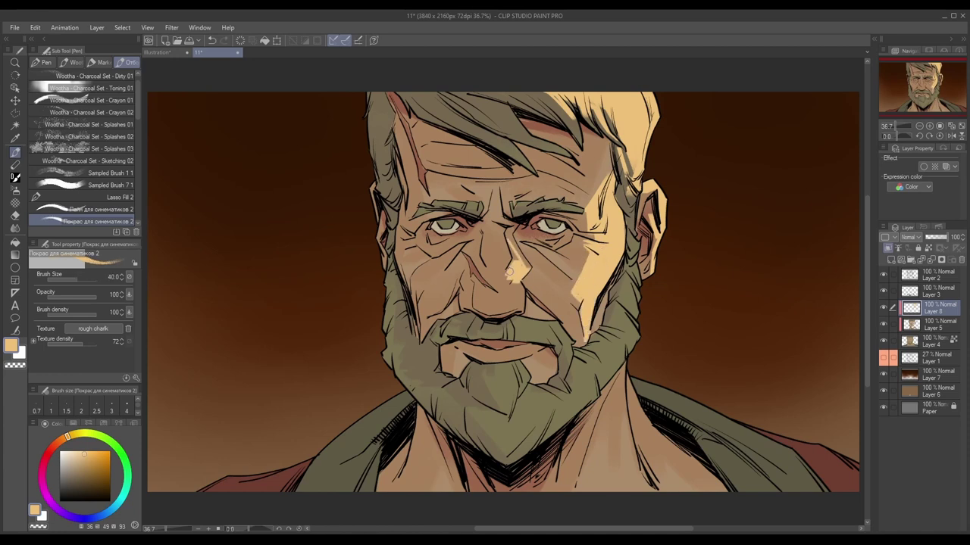
{"action": "left_click_drag", "start_coordinate": [516, 304], "coordinate": [511, 285]}
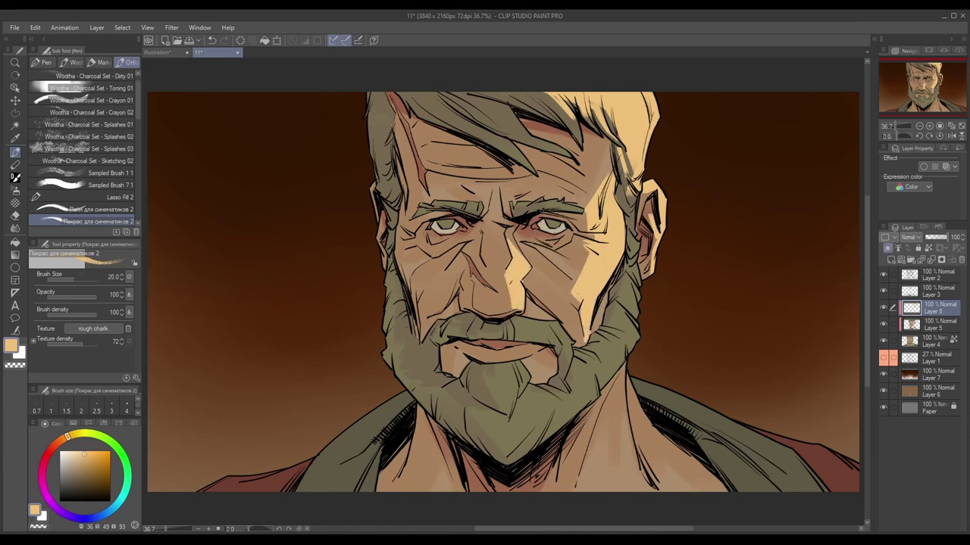
{"action": "key", "text": "bracketright"}
{"action": "left_click_drag", "start_coordinate": [560, 327], "coordinate": [521, 324]}
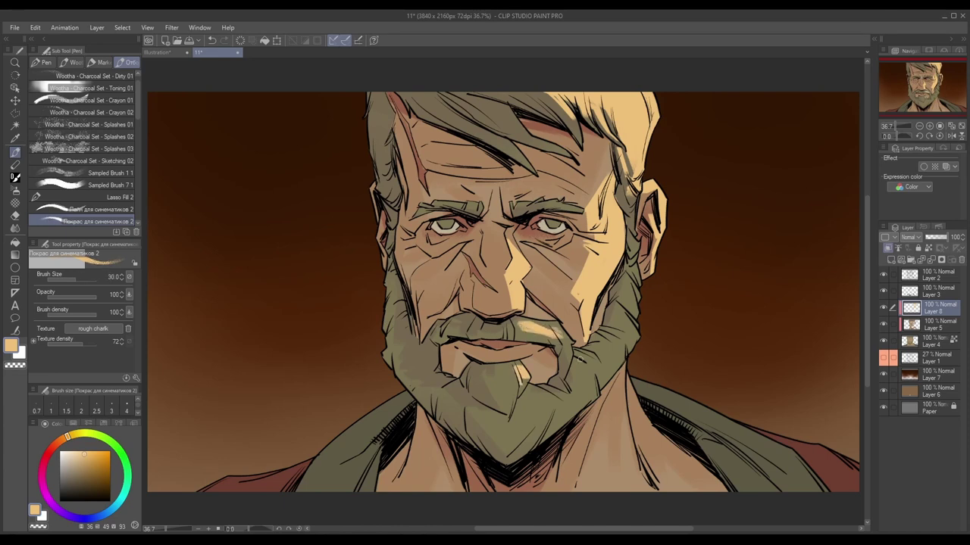
Step: Highlight the right cheek, ear edge, neck, shoulder and collar
{"action": "mouse_move", "coordinate": [635, 194]}
{"action": "left_mouse_down"}
{"action": "mouse_move", "coordinate": [602, 378]}
{"action": "mouse_move", "coordinate": [576, 424]}
{"action": "left_mouse_up"}
{"action": "key", "text": "bracketright"}
{"action": "key", "text": "bracketright"}
{"action": "key", "text": "bracketleft"}
{"action": "key", "text": "bracketleft"}
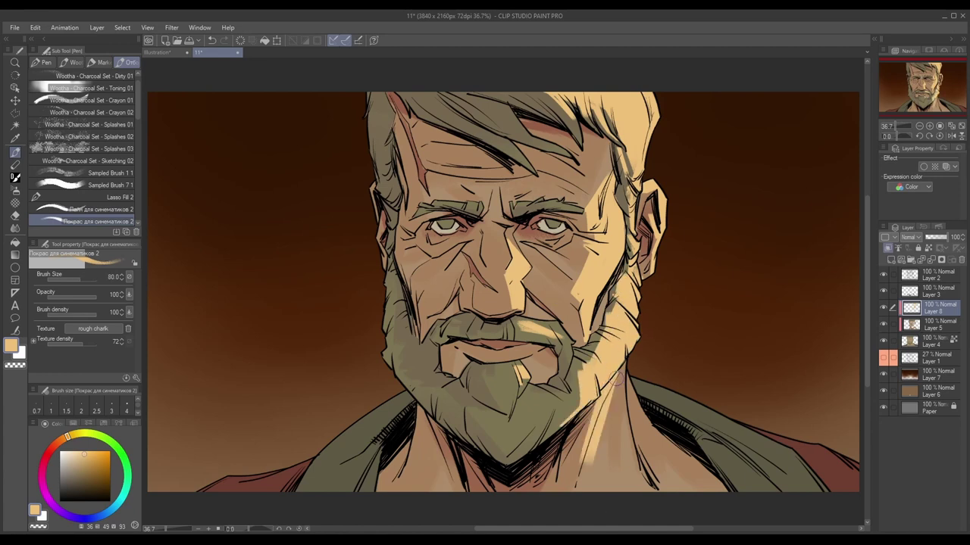
{"action": "left_click_drag", "start_coordinate": [606, 371], "coordinate": [645, 424]}
{"action": "left_click_drag", "start_coordinate": [622, 384], "coordinate": [609, 462]}
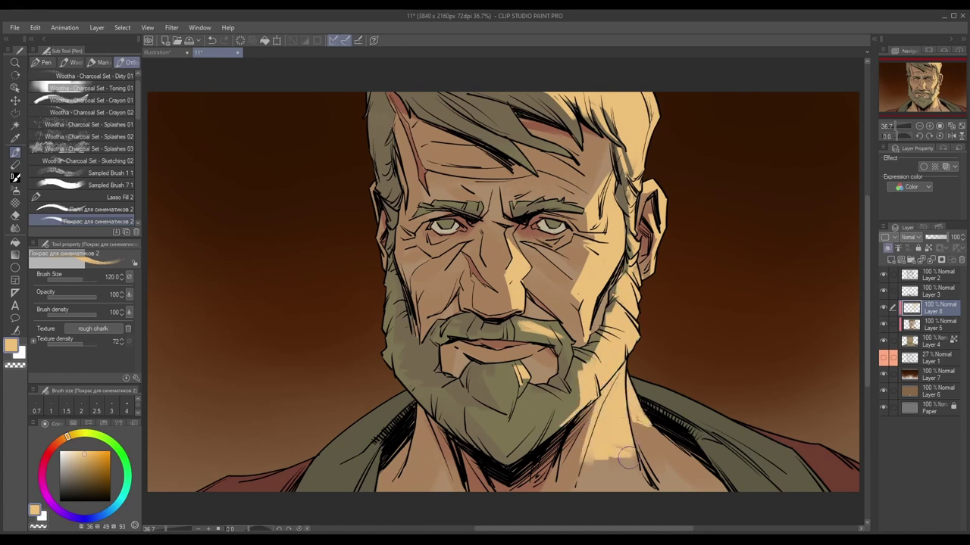
{"action": "key", "text": "bracketright"}
{"action": "key", "text": "bracketright"}
{"action": "key", "text": "bracketright"}
{"action": "key", "text": "bracketleft"}
{"action": "key", "text": "bracketleft"}
{"action": "key", "text": "bracketleft"}
{"action": "left_click_drag", "start_coordinate": [638, 409], "coordinate": [643, 455]}
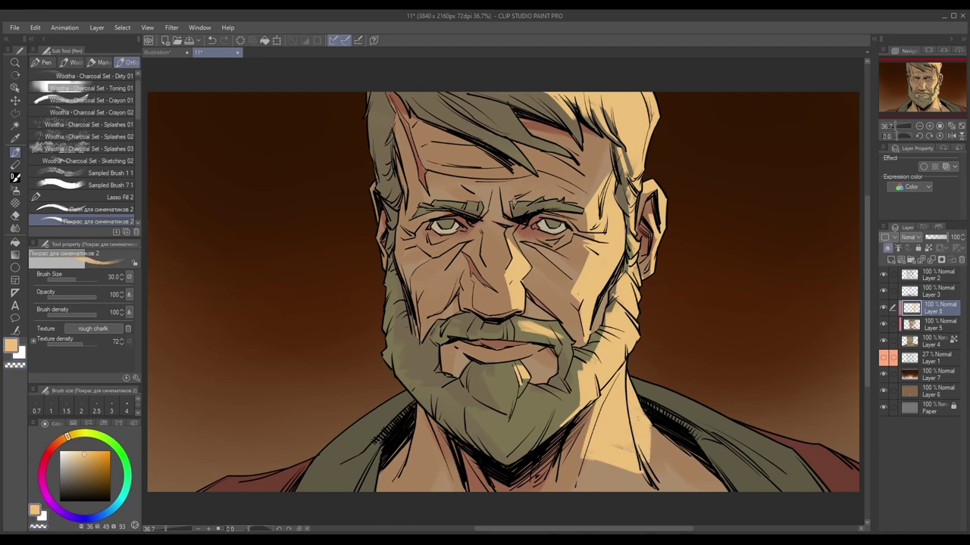
{"action": "left_click_drag", "start_coordinate": [636, 387], "coordinate": [803, 470]}
{"action": "mouse_move", "coordinate": [750, 443]}
{"action": "left_mouse_down"}
{"action": "mouse_move", "coordinate": [825, 447]}
{"action": "mouse_move", "coordinate": [856, 478]}
{"action": "left_mouse_up"}
{"action": "key", "text": "bracketright"}
{"action": "key", "text": "bracketright"}
{"action": "key", "text": "bracketright"}
{"action": "key", "text": "bracketleft"}
{"action": "key", "text": "bracketleft"}
{"action": "key", "text": "bracketleft"}
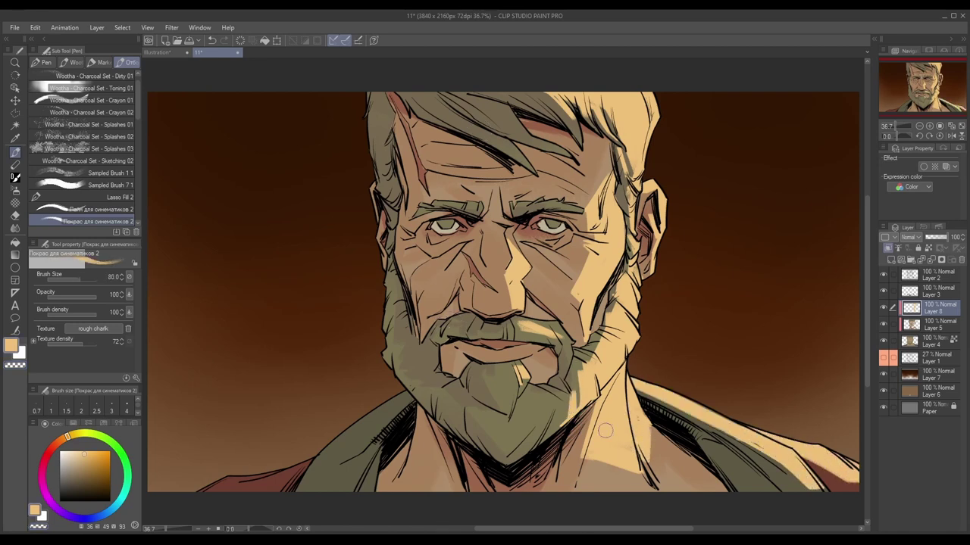
Step: On Layer 5, select the eyes and darken both irises black at size 15
{"action": "left_click", "coordinate": [932, 325]}
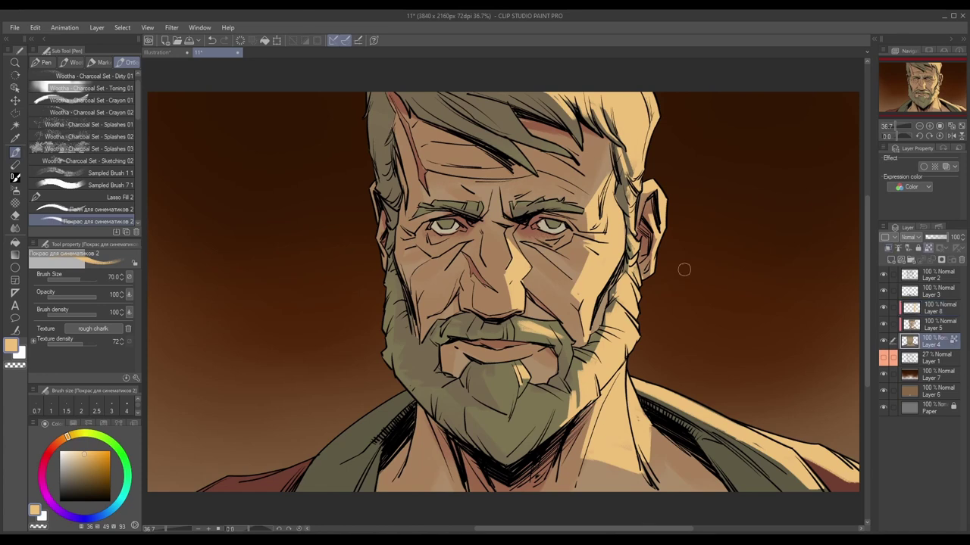
{"action": "left_click_drag", "start_coordinate": [681, 271], "coordinate": [591, 227]}
{"action": "left_click", "coordinate": [518, 172], "text": "alt"}
{"action": "key", "text": "bracketleft"}
{"action": "key", "text": "bracketleft"}
{"action": "left_click", "coordinate": [517, 170], "text": "alt"}
{"action": "key", "text": "bracketleft"}
{"action": "key", "text": "bracketleft"}
{"action": "key", "text": "bracketleft"}
{"action": "scroll", "coordinate": [517, 170], "scroll_direction": "up", "scroll_amount": 3}
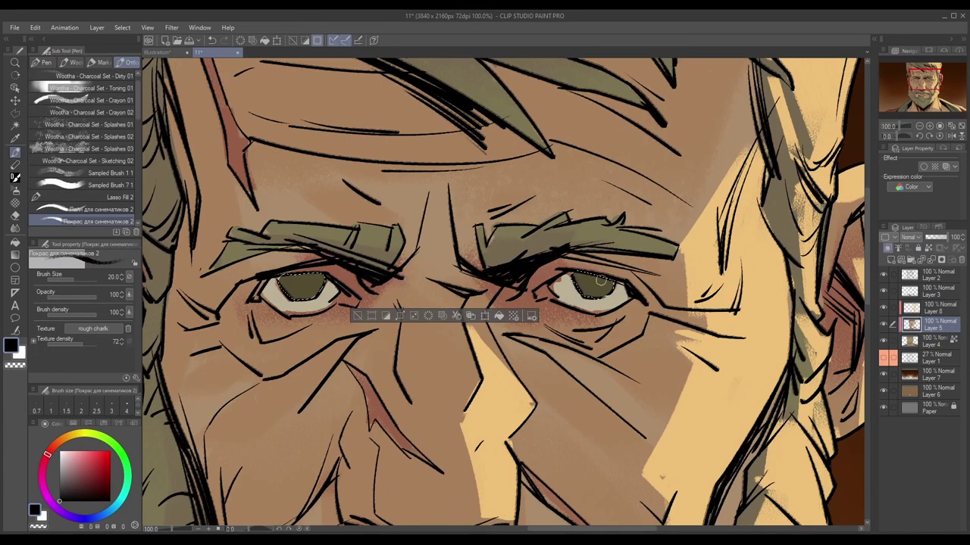
{"action": "left_click_drag", "start_coordinate": [576, 288], "coordinate": [610, 282]}
{"action": "left_click_drag", "start_coordinate": [280, 276], "coordinate": [295, 278]}
{"action": "key", "text": "bracketright"}
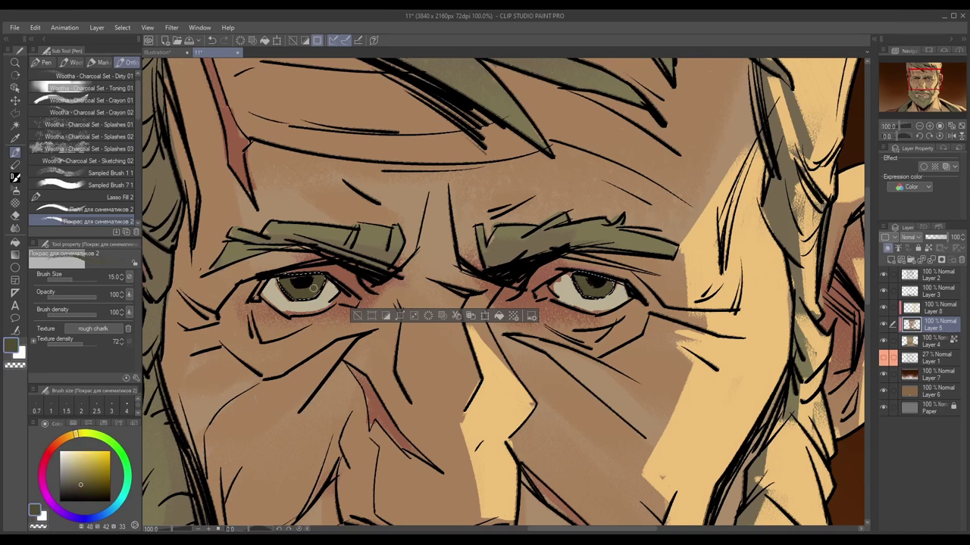
{"action": "key", "text": "ctrl+d"}
Step: Reselect the eyes, tint the whites skin brown, deselect, and add a new top layer
{"action": "scroll", "coordinate": [311, 295], "scroll_direction": "down", "scroll_amount": 3}
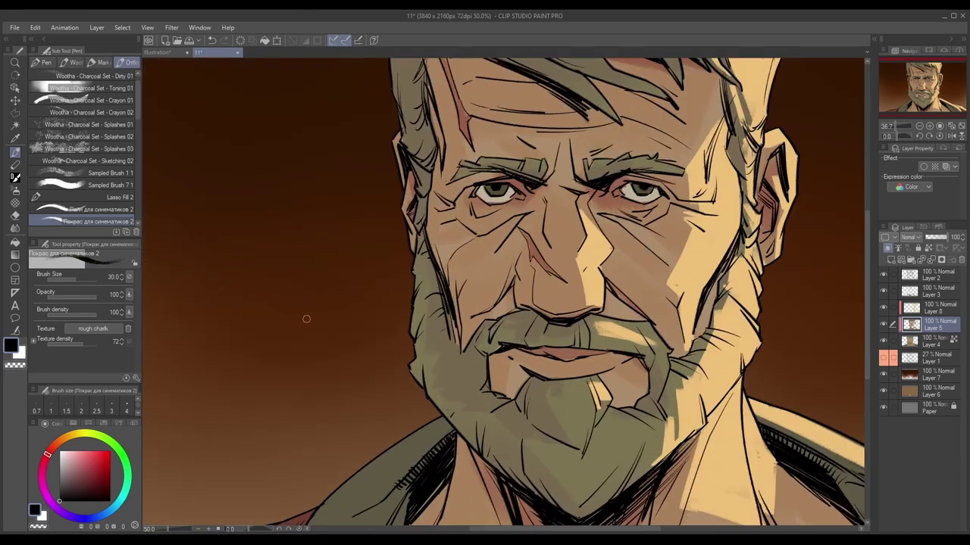
{"action": "key", "text": "ctrl+shift+d"}
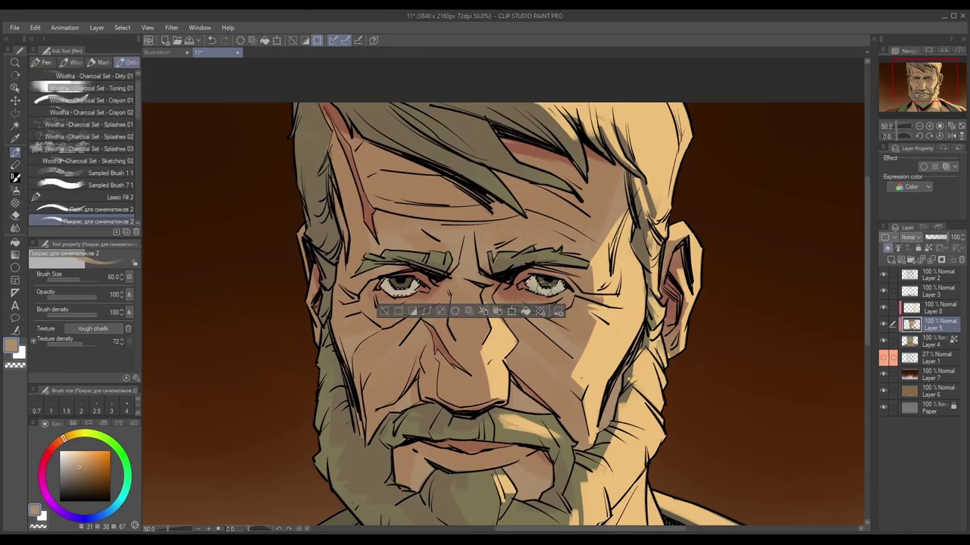
{"action": "left_click", "coordinate": [495, 214], "text": "alt"}
{"action": "key", "text": "bracketleft"}
{"action": "key", "text": "bracketleft"}
{"action": "key", "text": "bracketleft"}
{"action": "left_click_drag", "start_coordinate": [383, 286], "coordinate": [417, 286]}
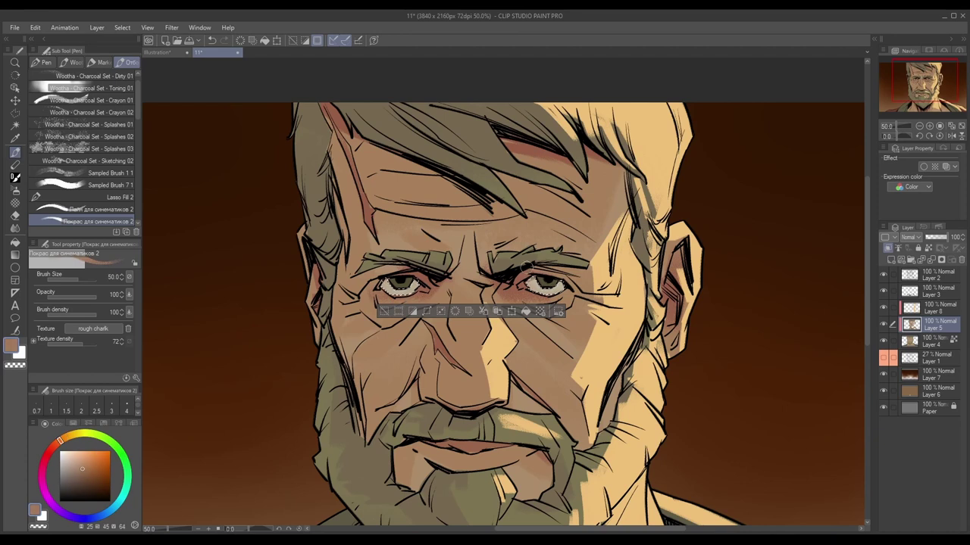
{"action": "key", "text": "ctrl+d"}
{"action": "scroll", "coordinate": [496, 303], "scroll_direction": "down", "scroll_amount": 2}
{"action": "key", "text": "bracketleft"}
{"action": "key", "text": "bracketleft"}
{"action": "left_click", "coordinate": [891, 259]}
Step: Zoom out to the full portrait, choose the charcoal brush, and add Layer 10 above Layer 5
{"action": "key", "text": "bracketleft"}
{"action": "key", "text": "bracketleft"}
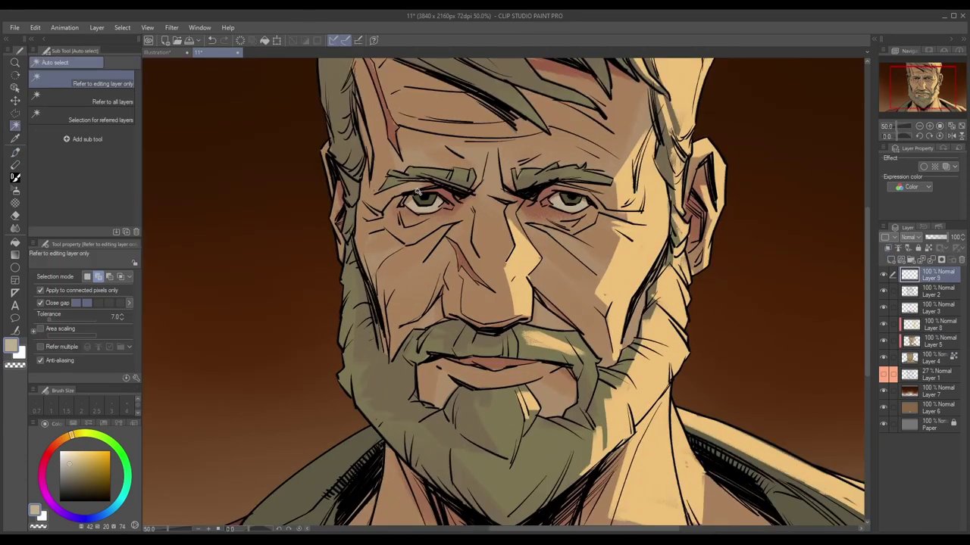
{"action": "left_click", "coordinate": [575, 197], "text": "alt"}
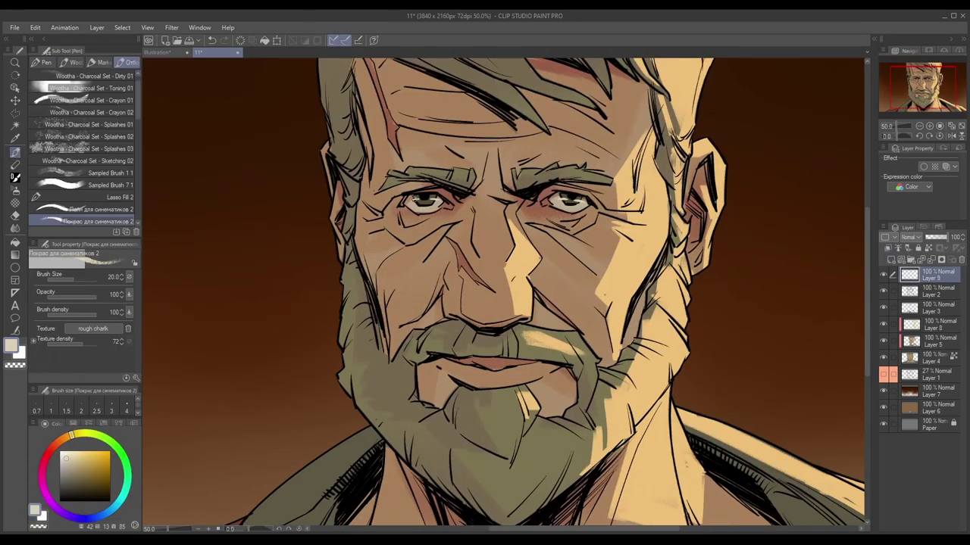
{"action": "key", "text": "ctrl+minus"}
{"action": "key", "text": "e"}
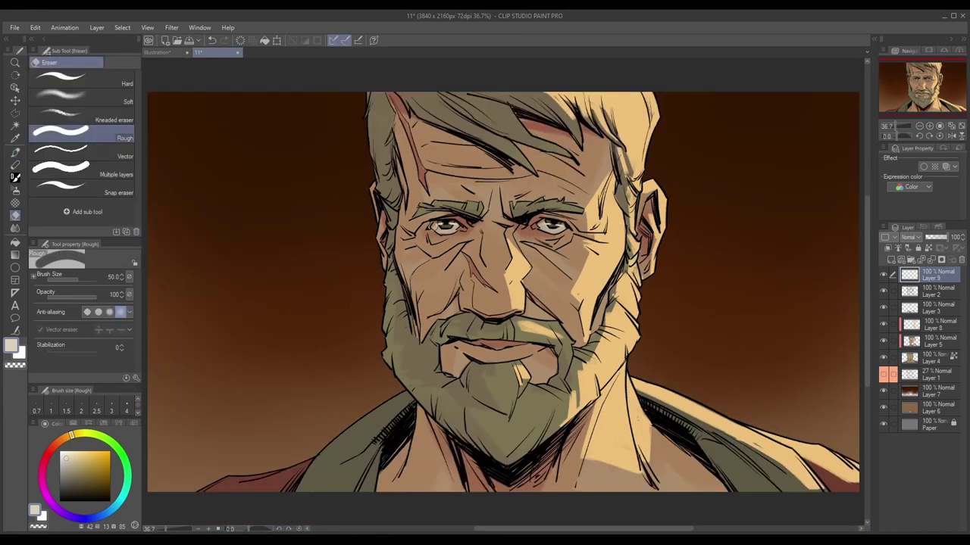
{"action": "left_click", "coordinate": [16, 153]}
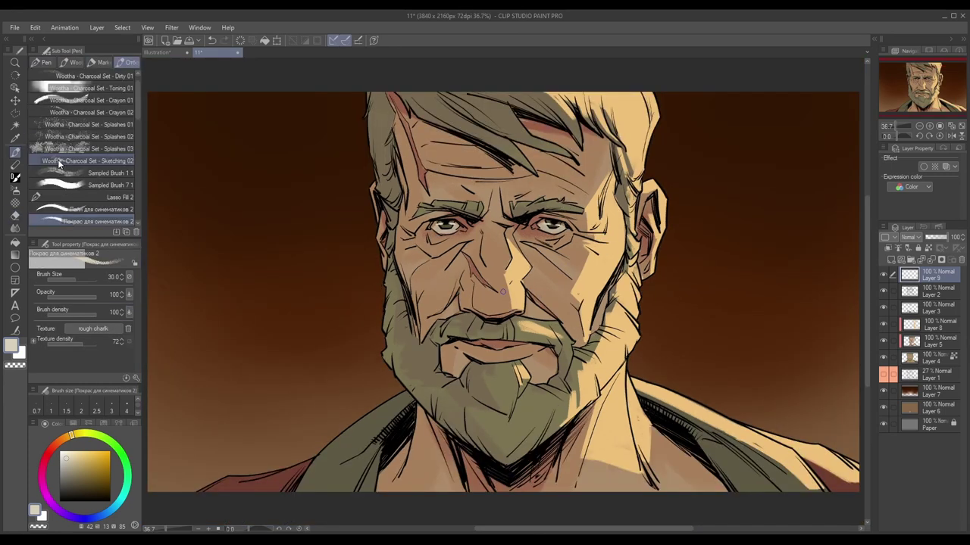
{"action": "left_click", "coordinate": [727, 394], "text": "ctrl+shift"}
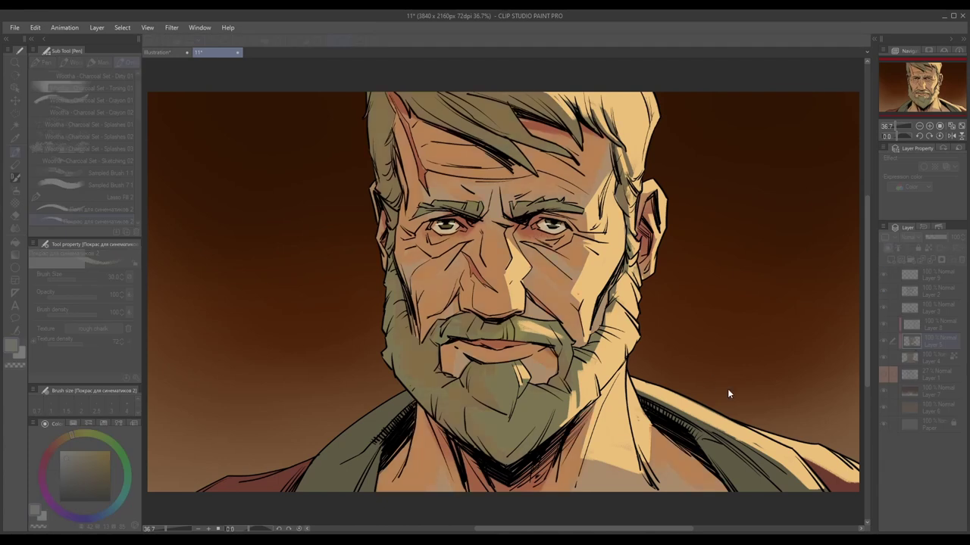
{"action": "key", "text": "ctrl+shift+n"}
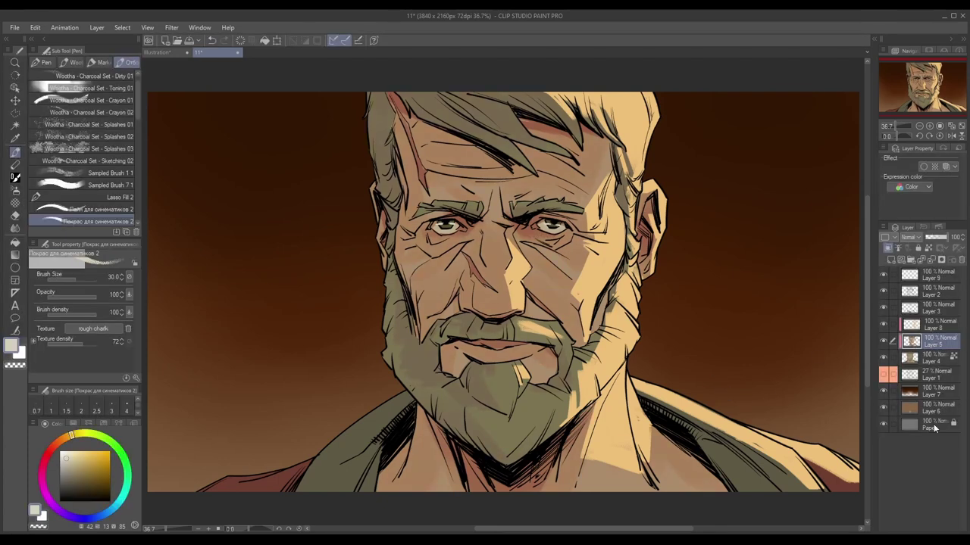
{"action": "scroll", "coordinate": [127, 220], "scroll_direction": "down", "scroll_amount": 1}
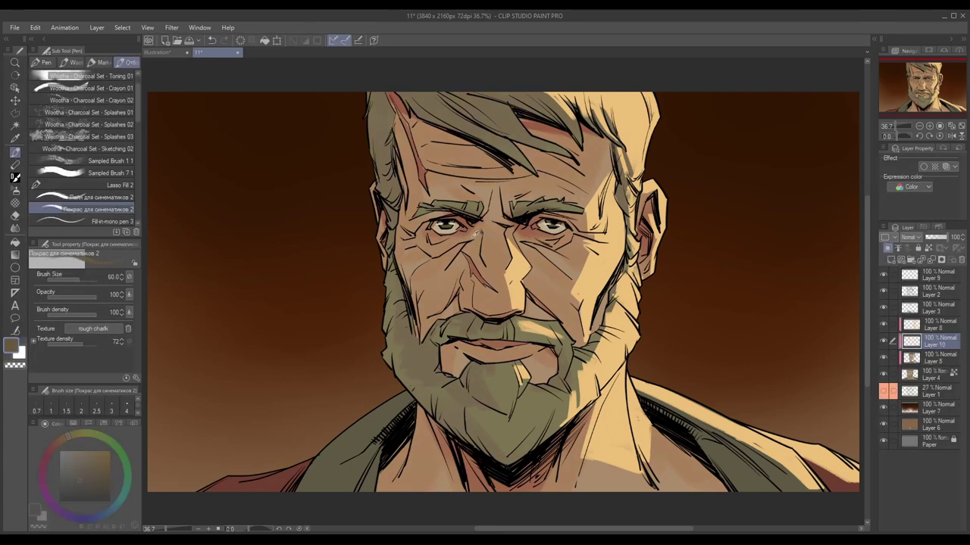
Step: Sample a brown and darken the left cheek and beard edge inside the face-and-hair selection
{"action": "left_click", "coordinate": [445, 198], "text": "alt"}
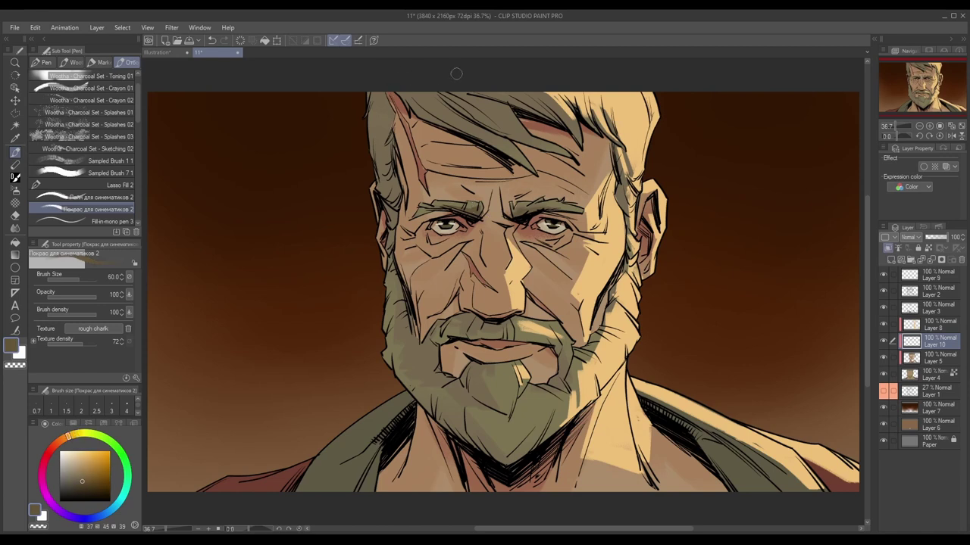
{"action": "left_click", "coordinate": [910, 357], "text": "ctrl"}
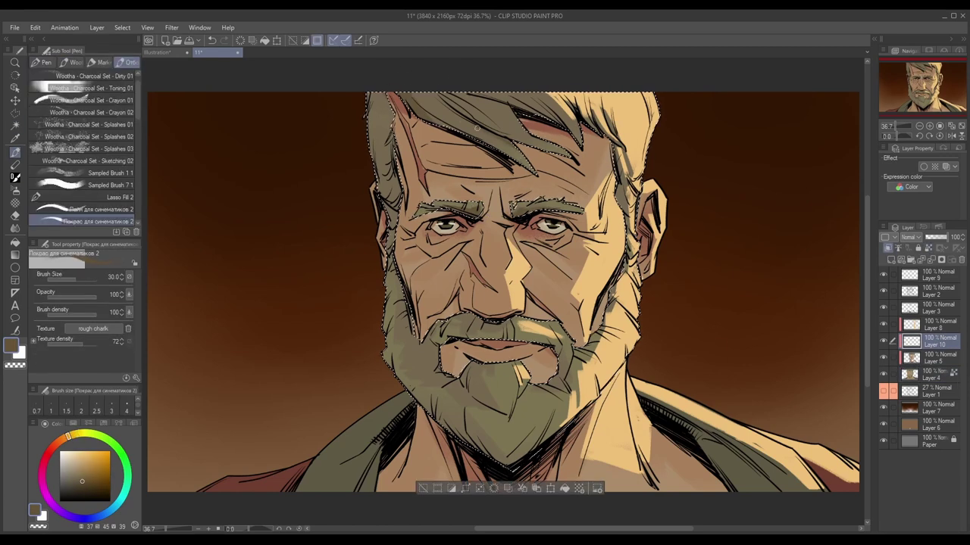
{"action": "key", "text": "bracketleft"}
{"action": "key", "text": "bracketleft"}
{"action": "key", "text": "bracketleft"}
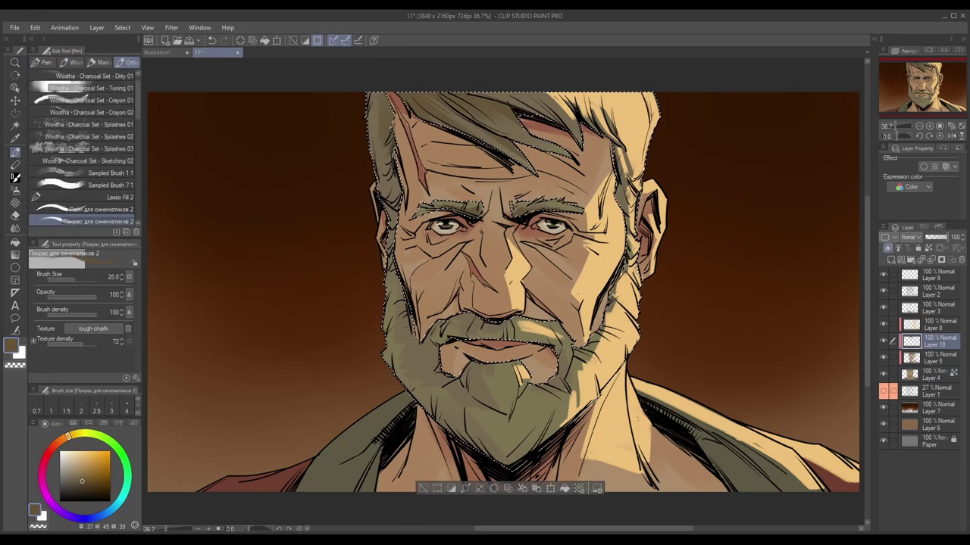
{"action": "key", "text": "bracketleft"}
{"action": "left_click_drag", "start_coordinate": [390, 318], "coordinate": [408, 345]}
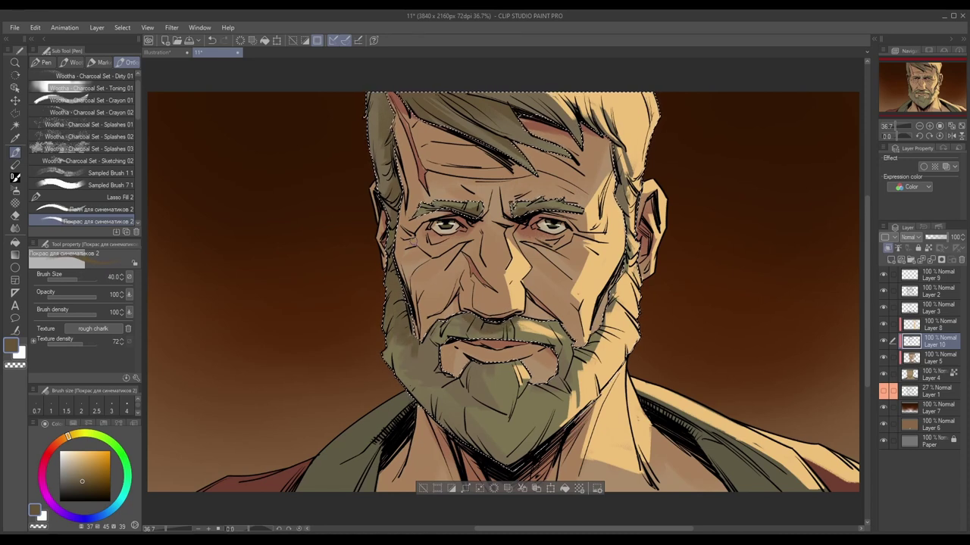
Step: Shade the beard, chin and jaw with re-sampled browns at varied brush sizes, then deselect
{"action": "key", "text": "bracketright"}
{"action": "key", "text": "bracketright"}
{"action": "key", "text": "bracketright"}
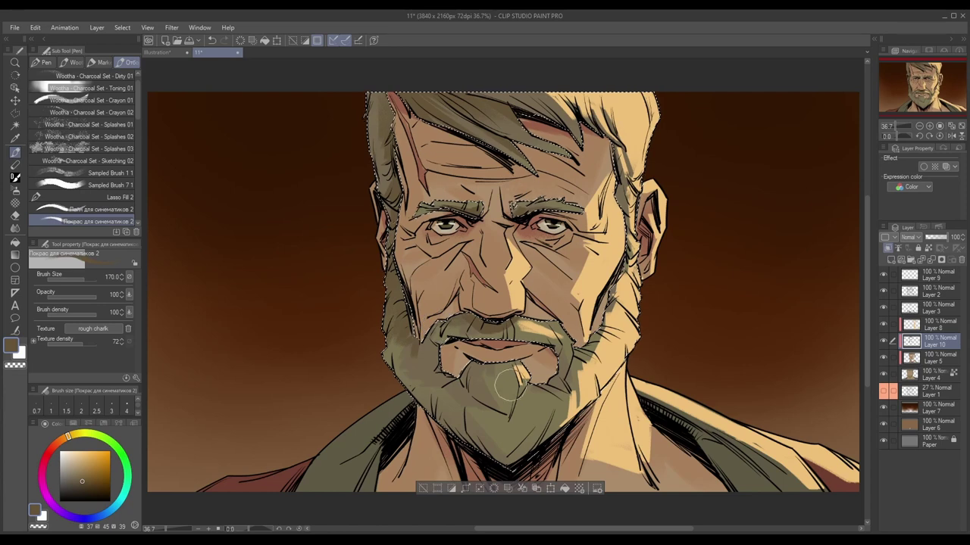
{"action": "key", "text": "bracketleft"}
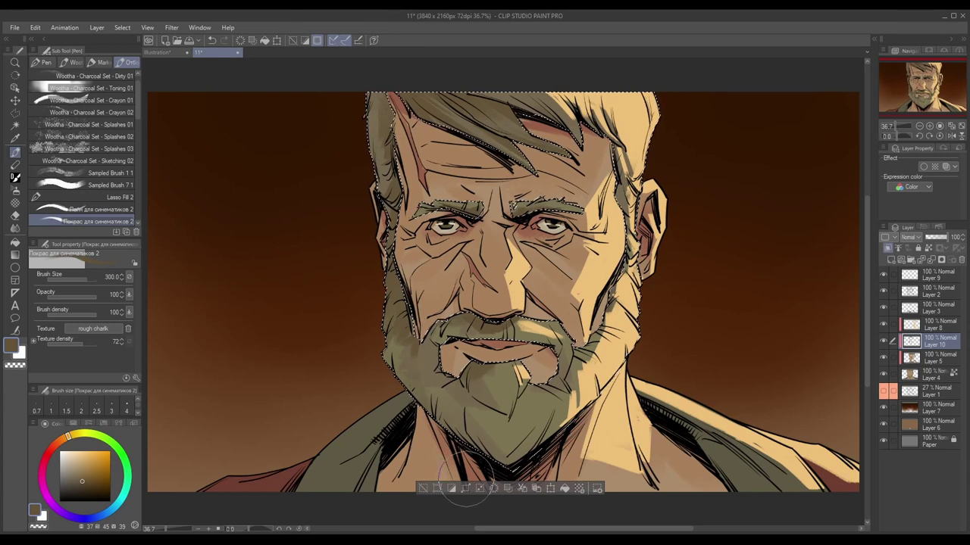
{"action": "key", "text": "bracketleft"}
{"action": "key", "text": "bracketleft"}
{"action": "key", "text": "bracketleft"}
{"action": "key", "text": "bracketleft"}
{"action": "key", "text": "bracketleft"}
{"action": "key", "text": "bracketleft"}
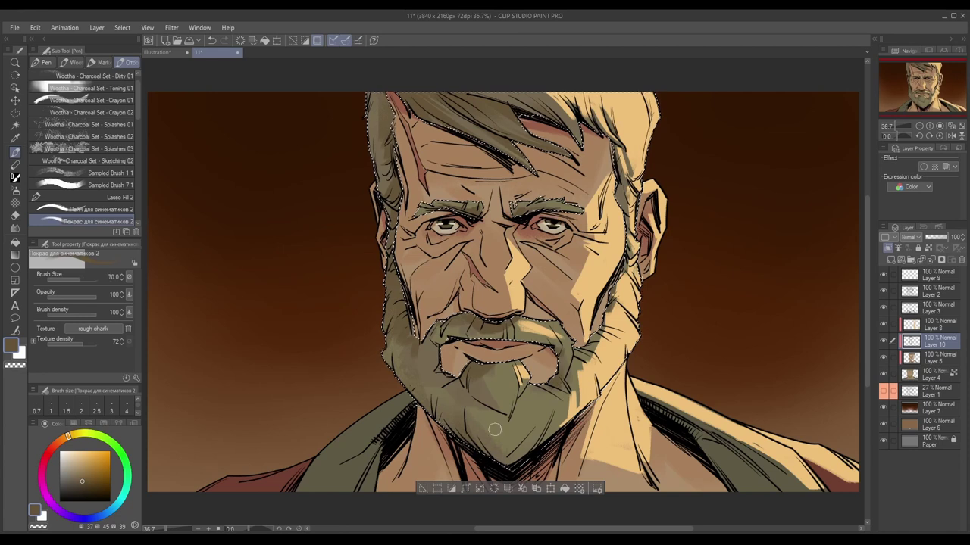
{"action": "key", "text": "bracketright"}
{"action": "key", "text": "bracketright"}
{"action": "key", "text": "bracketright"}
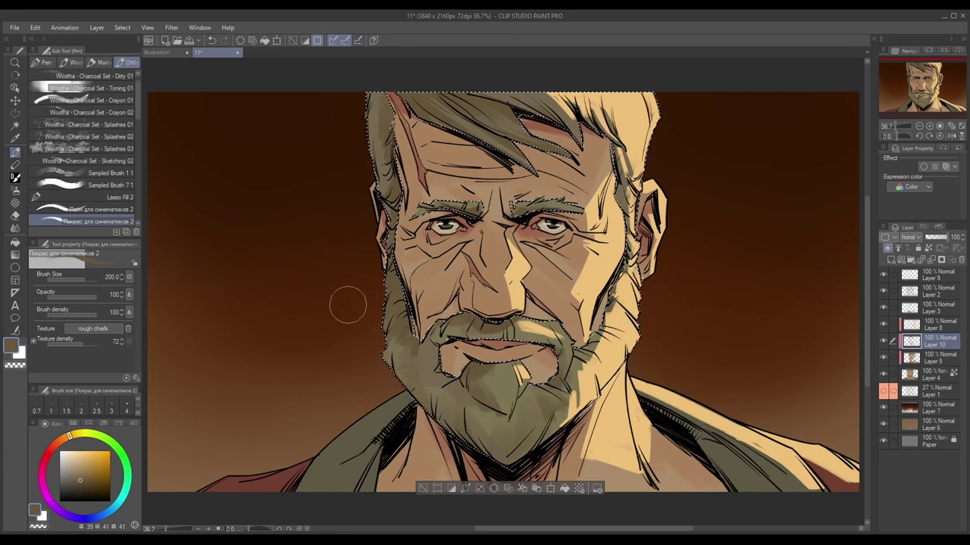
{"action": "left_click", "coordinate": [491, 402], "text": "alt"}
{"action": "key", "text": "bracketleft"}
{"action": "key", "text": "bracketleft"}
{"action": "key", "text": "bracketleft"}
{"action": "left_click", "coordinate": [387, 412], "text": "alt"}
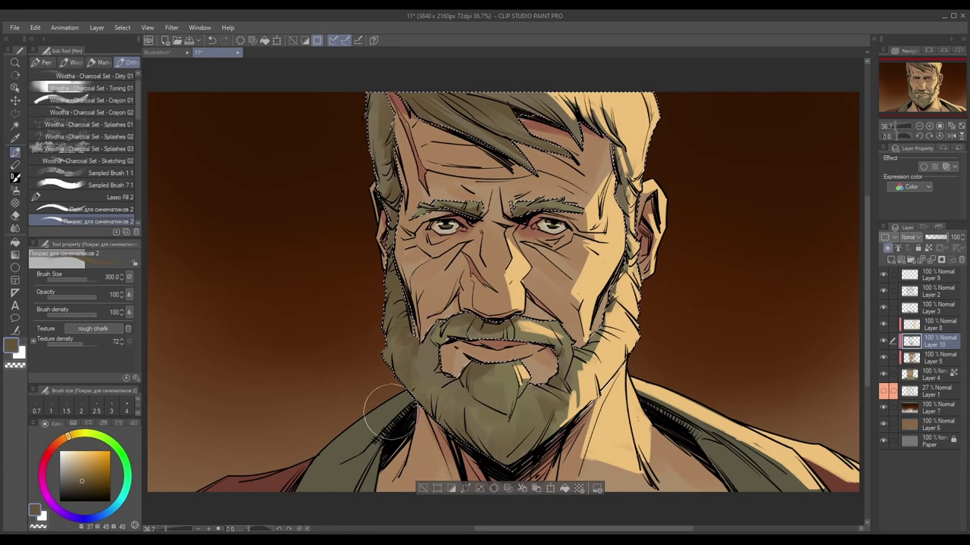
{"action": "key", "text": "bracketright"}
{"action": "key", "text": "bracketright"}
{"action": "key", "text": "ctrl+d"}
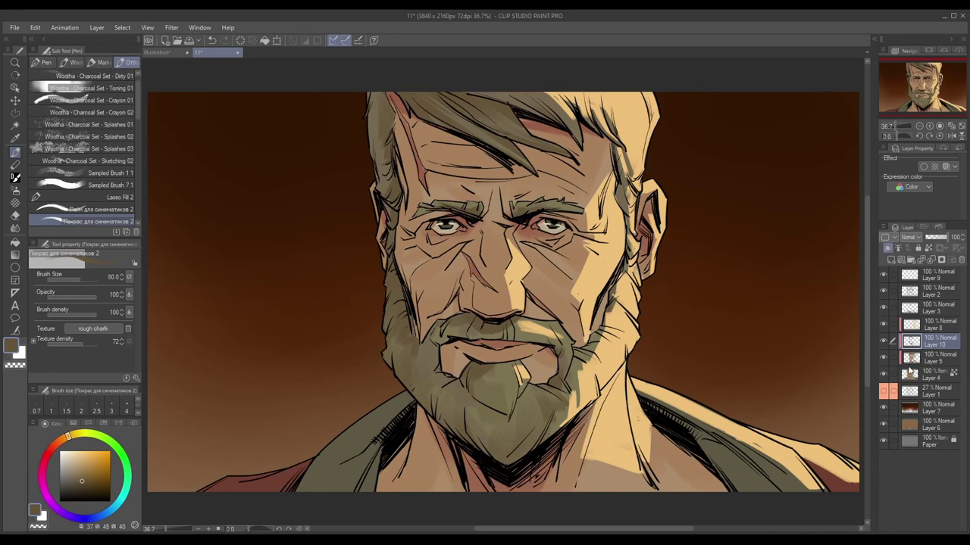
Step: On a new layer above Layer 7, paint grainy dark brown noise over the left background
{"action": "left_click", "coordinate": [922, 403]}
{"action": "key", "text": "ctrl+shift+n"}
{"action": "key", "text": "p"}
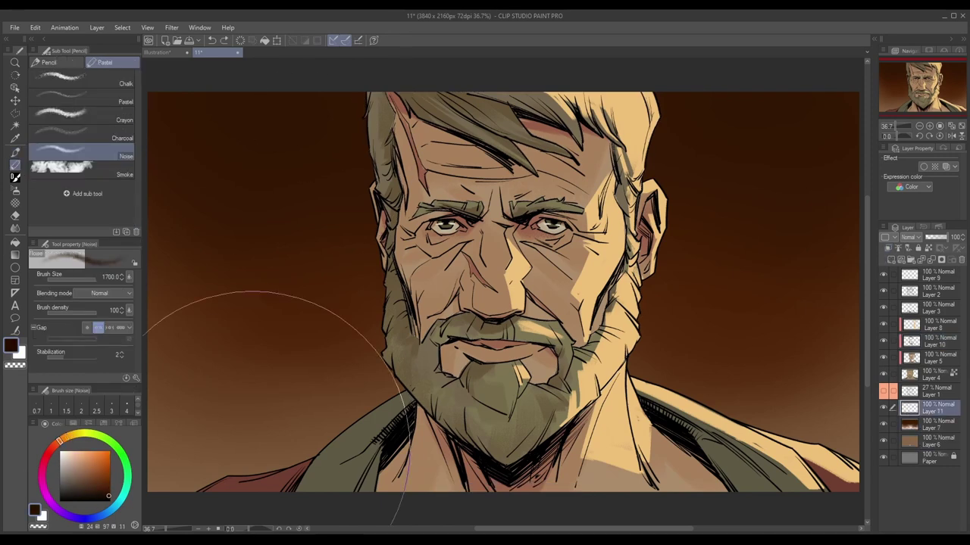
{"action": "key", "text": "bracketleft"}
{"action": "key", "text": "bracketleft"}
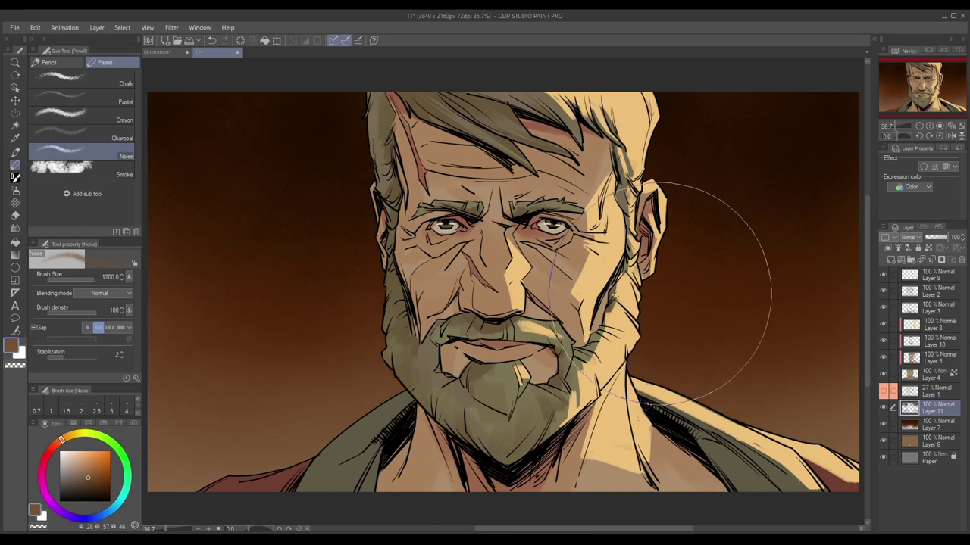
{"action": "left_click", "coordinate": [757, 199], "text": "alt"}
{"action": "key", "text": "bracketright"}
{"action": "left_click_drag", "start_coordinate": [227, 190], "coordinate": [273, 378]}
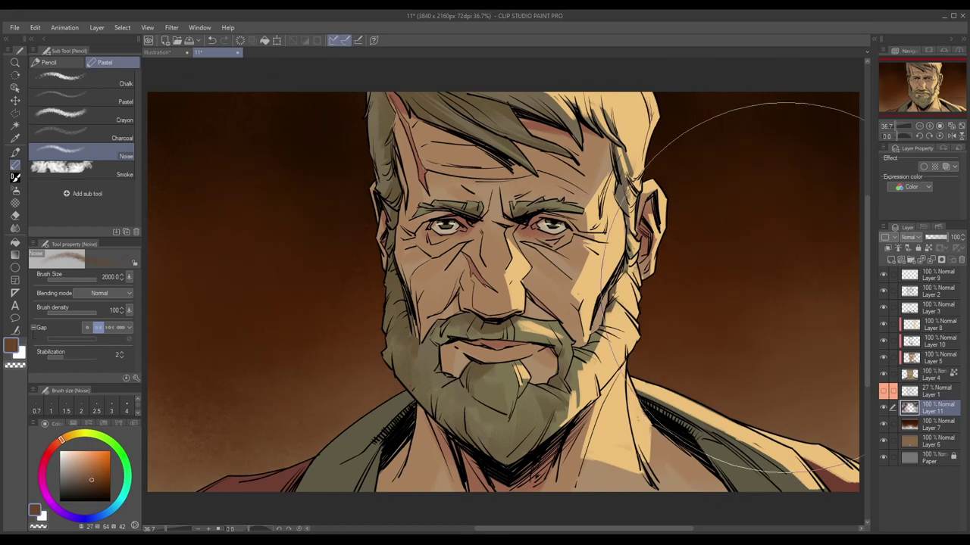
Step: Deepen the background with near-black browns and add a tone layer at the top
{"action": "left_click", "coordinate": [766, 400], "text": "alt"}
{"action": "left_click", "coordinate": [826, 227], "text": "alt"}
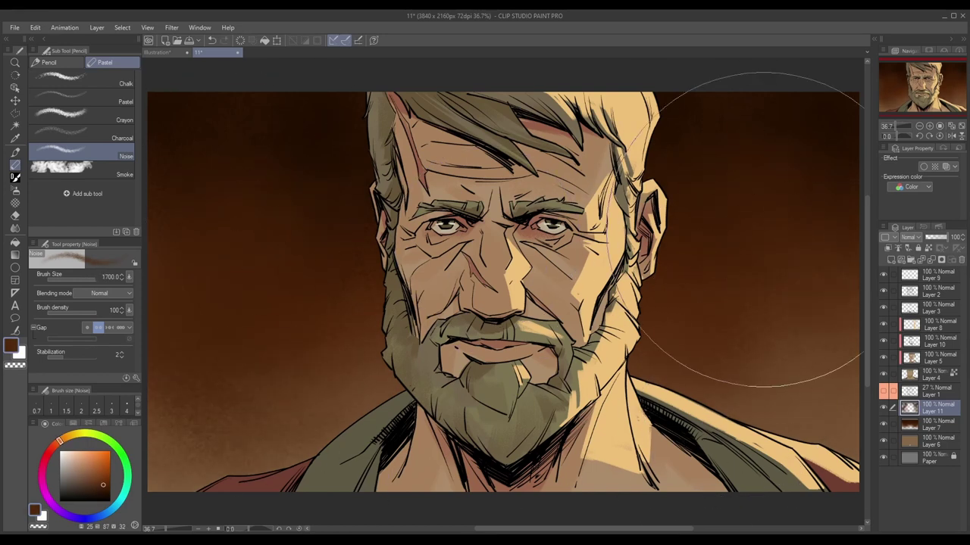
{"action": "key", "text": "bracketright"}
{"action": "left_click", "coordinate": [280, 352], "text": "alt"}
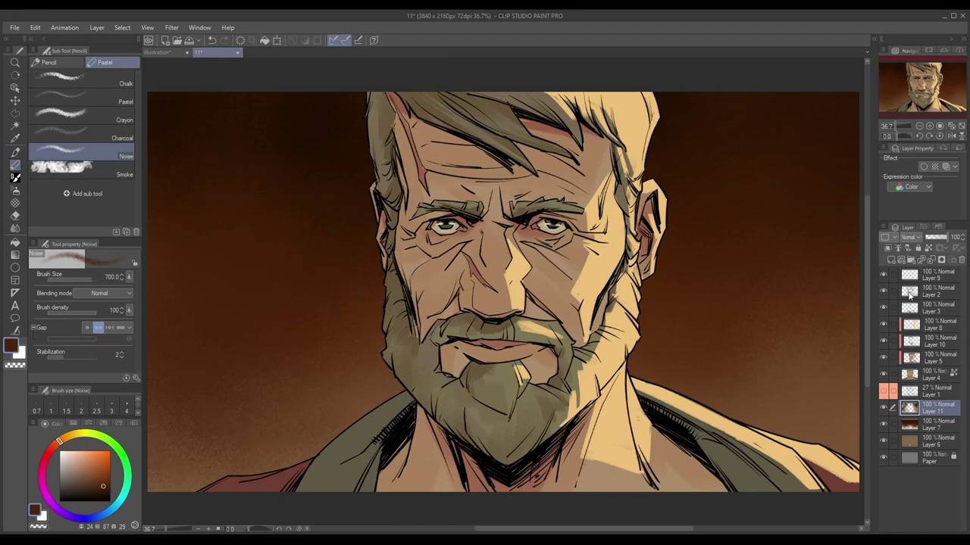
{"action": "left_click", "coordinate": [938, 274]}
{"action": "left_click", "coordinate": [97, 27]}
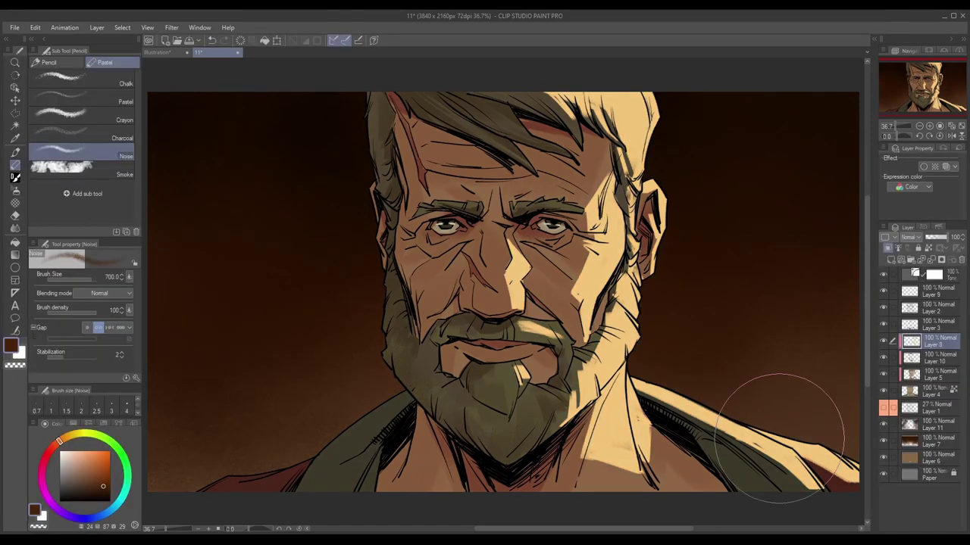
{"action": "left_click", "coordinate": [884, 428]}
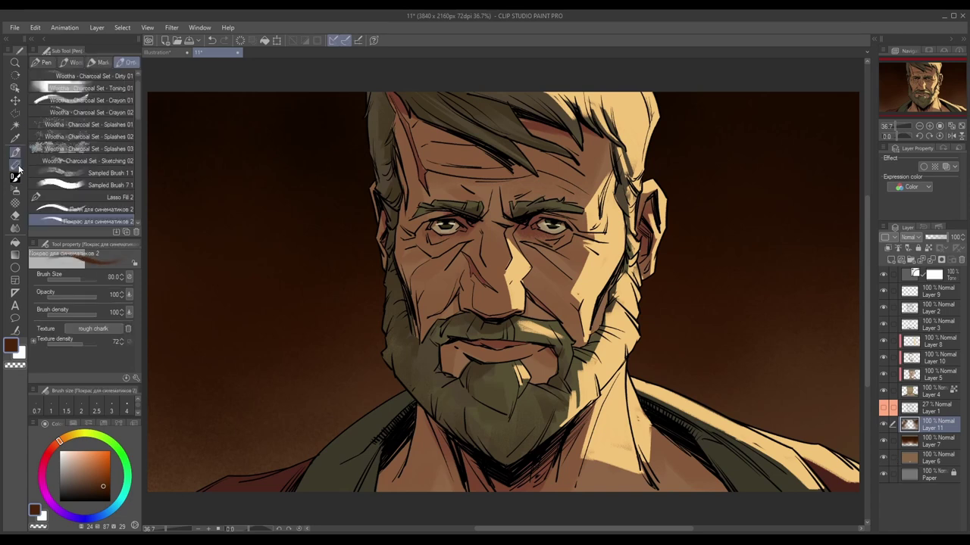
Step: Add glow Layers 12 and 13 above Layer 11, casting orange light over the background and face
{"action": "left_click", "coordinate": [894, 260]}
{"action": "left_click_drag", "start_coordinate": [314, 119], "coordinate": [217, 450]}
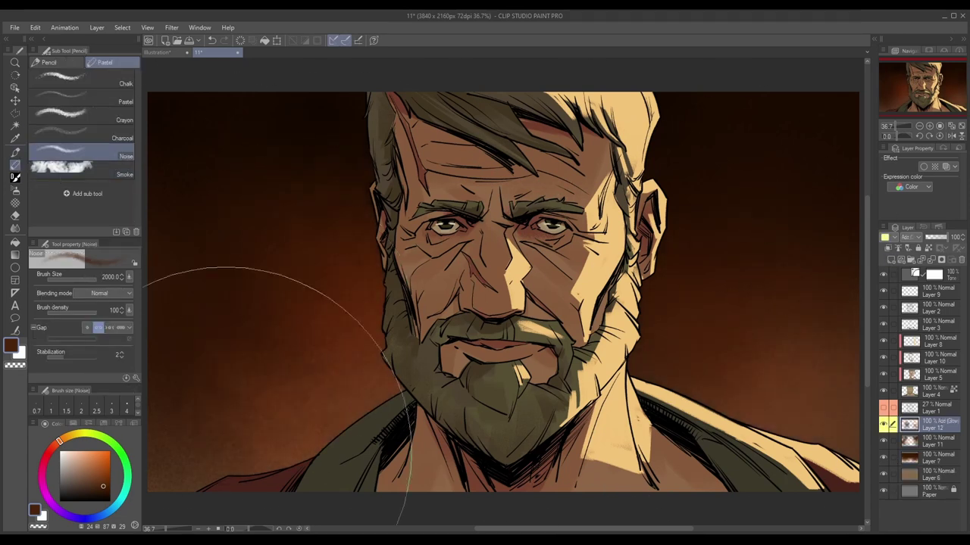
{"action": "key", "text": "bracketleft"}
{"action": "key", "text": "bracketleft"}
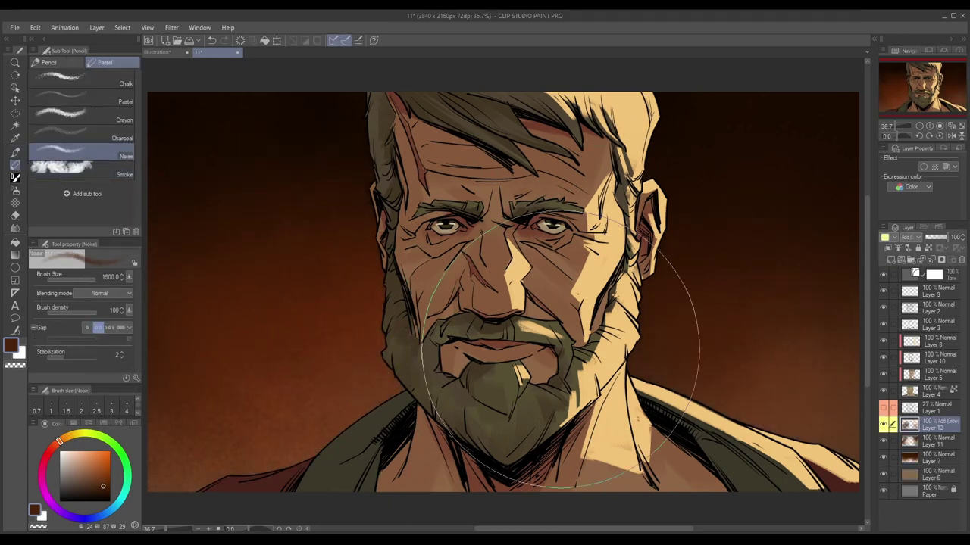
{"action": "left_click", "coordinate": [893, 260]}
{"action": "key", "text": "bracketright"}
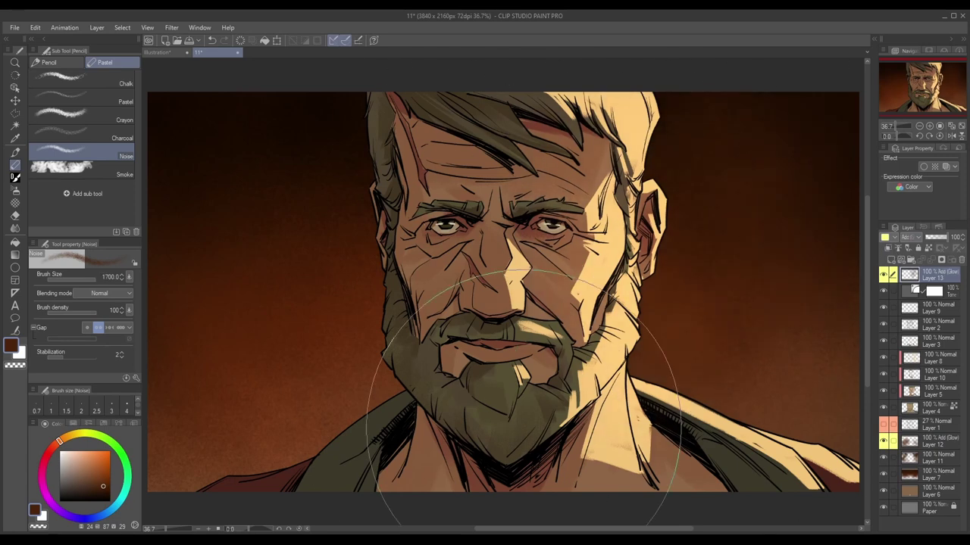
{"action": "key", "text": "bracketleft"}
{"action": "key", "text": "bracketleft"}
{"action": "key", "text": "bracketleft"}
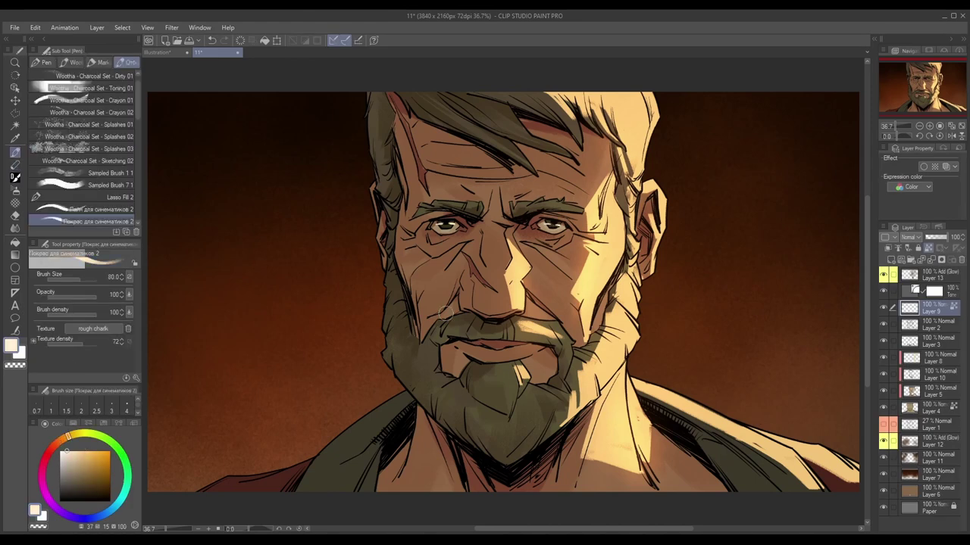
{"action": "left_click", "coordinate": [443, 260], "text": "alt"}
{"action": "key", "text": "ctrl+shift+bracketright"}
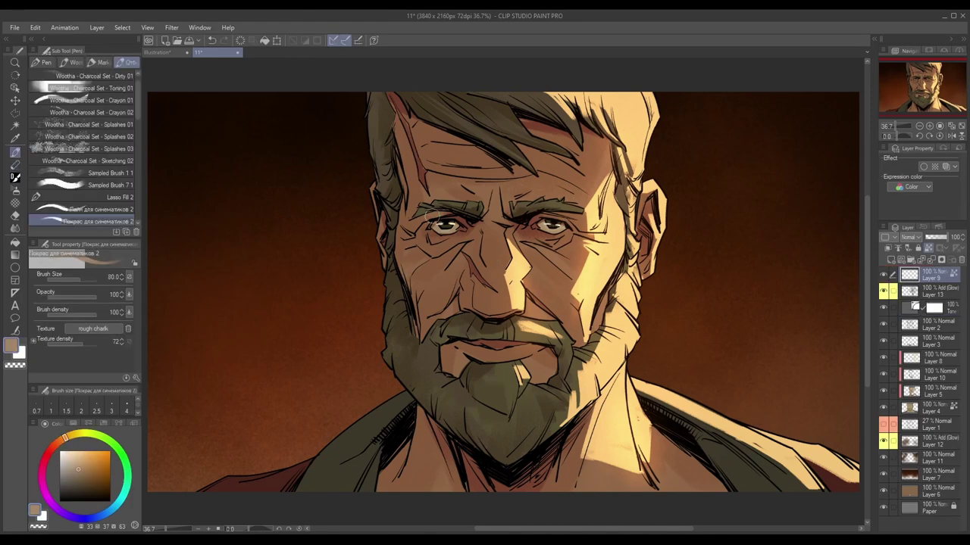